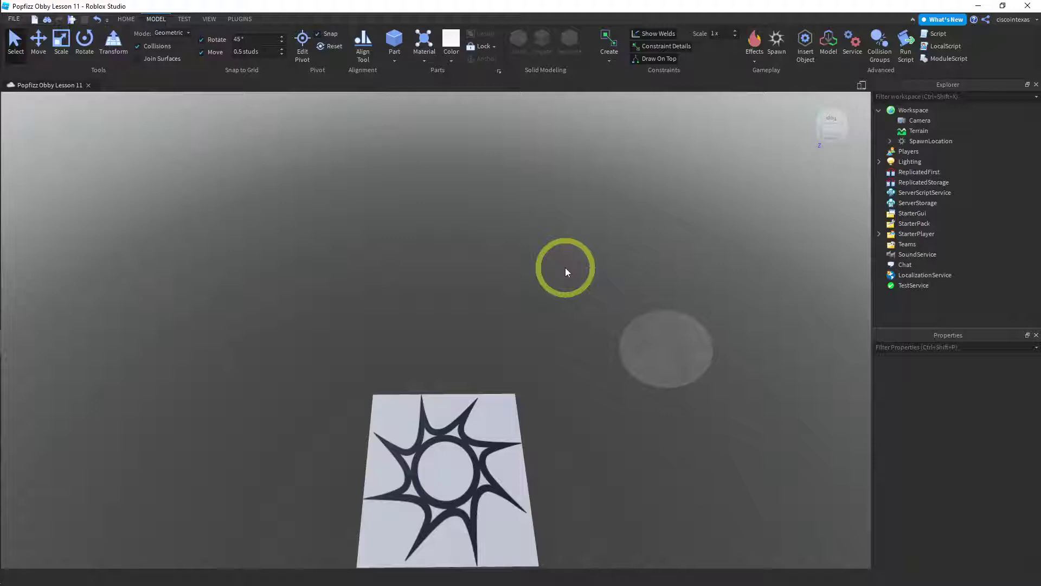
# Insert a cylinder part and rotate it 90° about the vertical axis so it points toward the spawn platform.
pyautogui.click(394, 59)
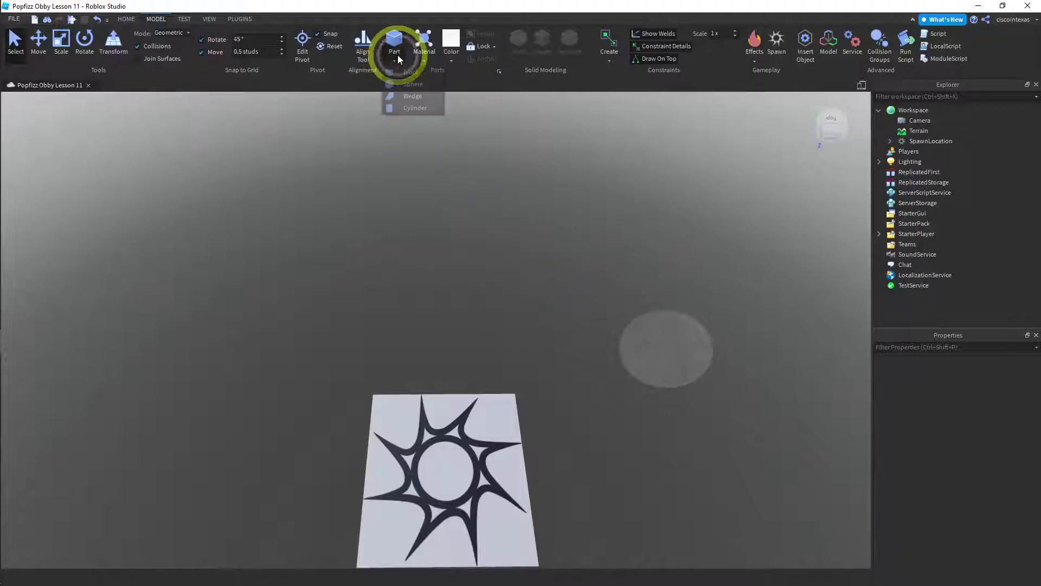
pyautogui.click(408, 107)
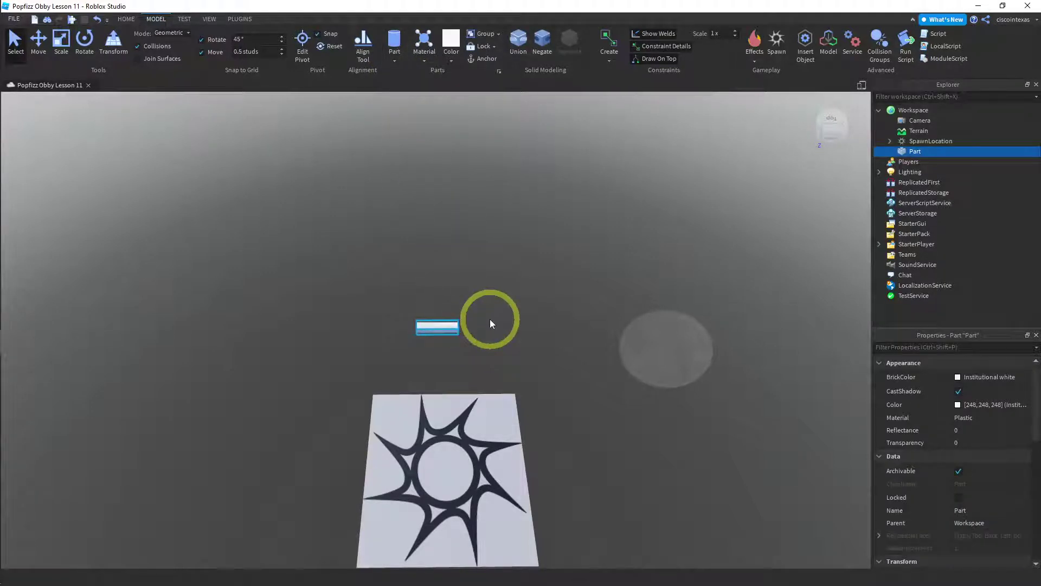
pyautogui.click(85, 43)
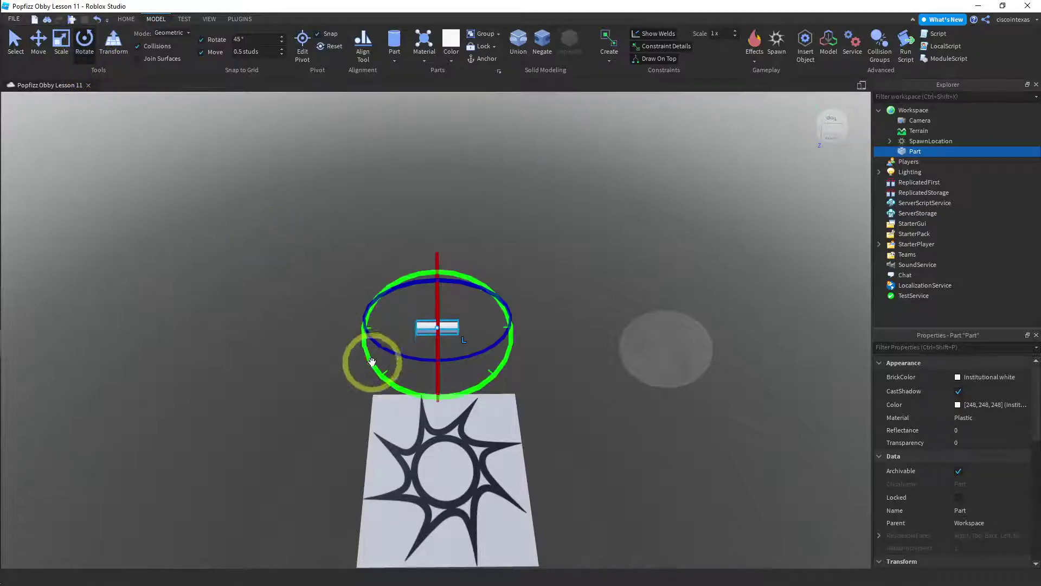
pyautogui.moveTo(372, 362); pyautogui.dragTo(478, 380)
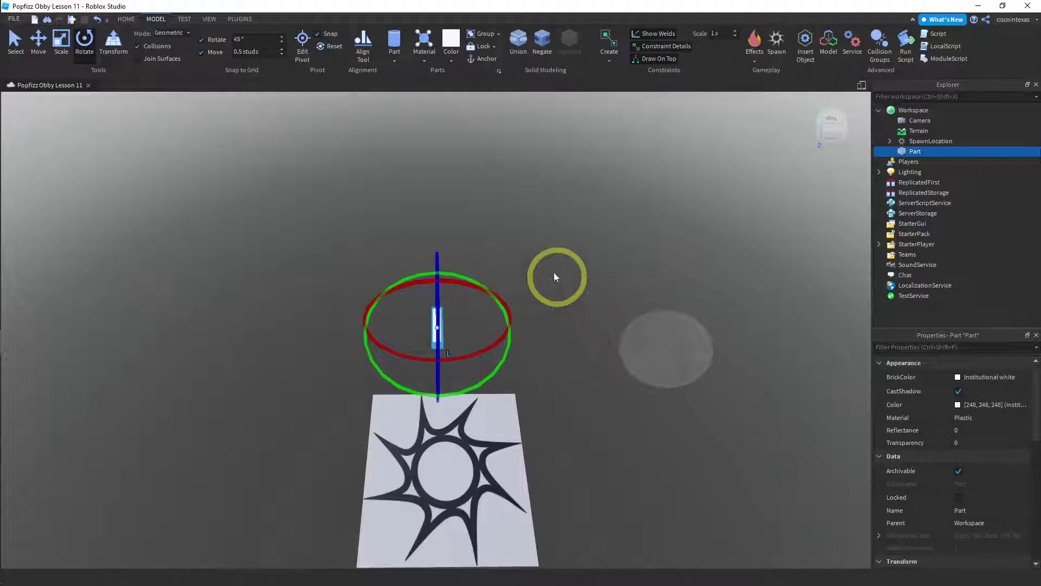
pyautogui.click(552, 269)
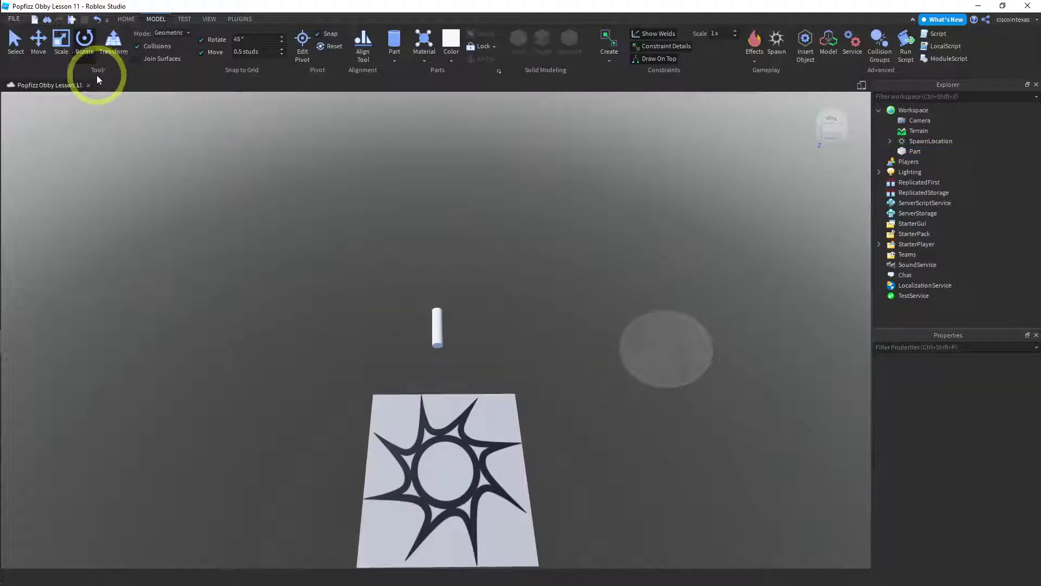
# Color the cylinder Shamrock green and set its material to Cobblestone.
pyautogui.click(451, 64)
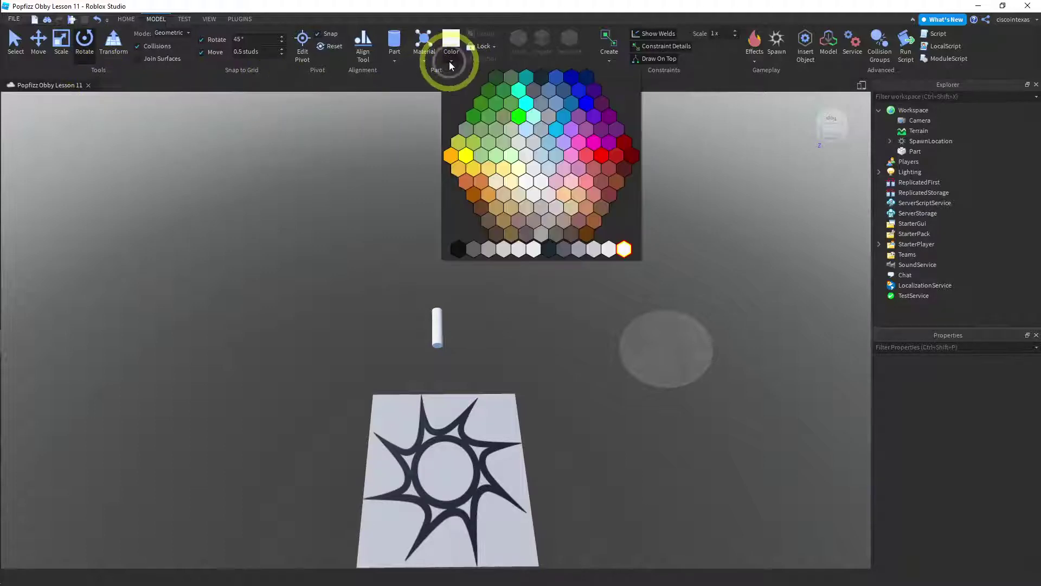
pyautogui.click(514, 103)
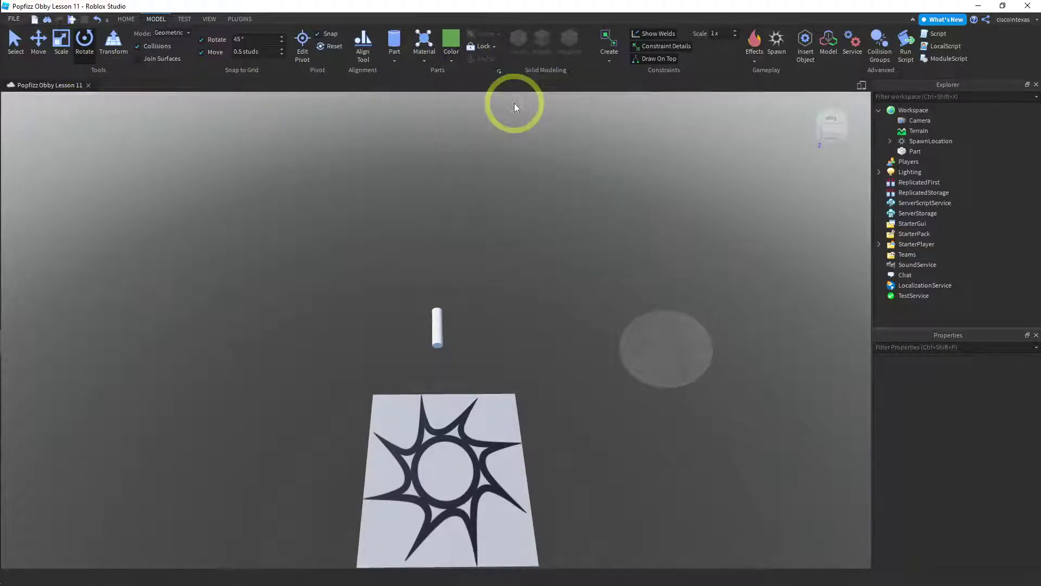
pyautogui.click(438, 327)
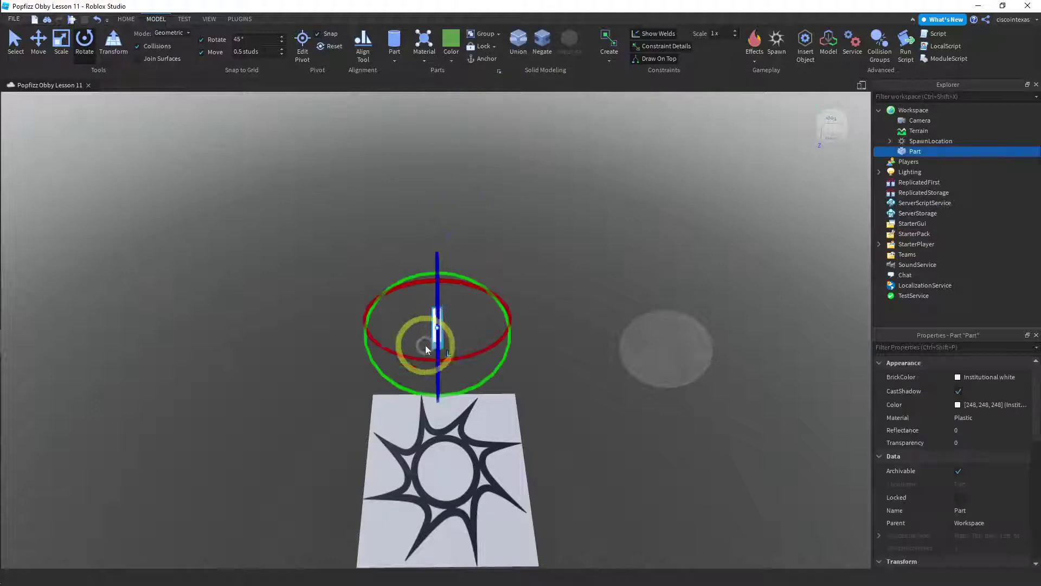
pyautogui.click(449, 63)
pyautogui.click(513, 107)
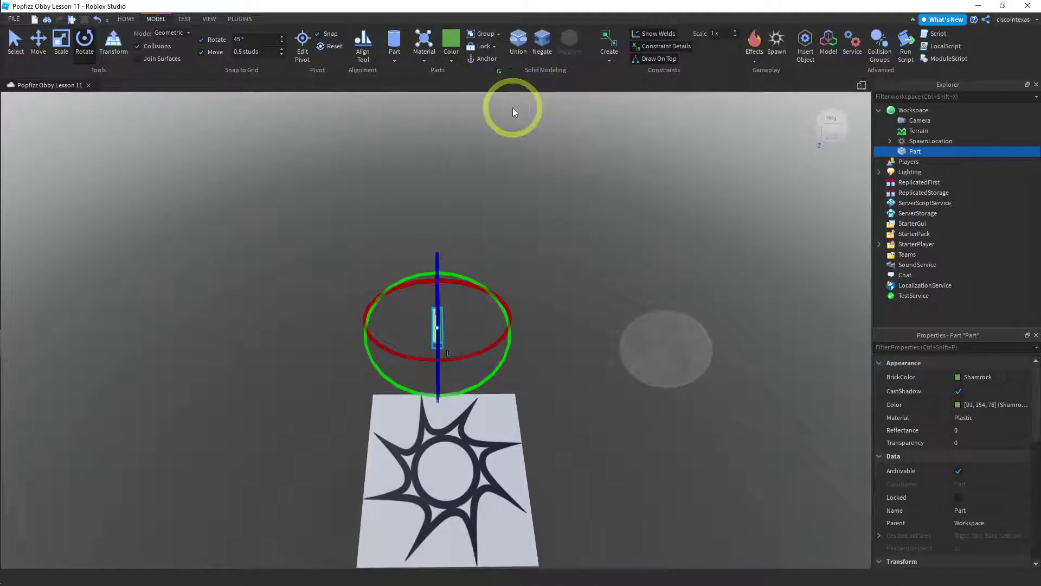
pyautogui.click(423, 61)
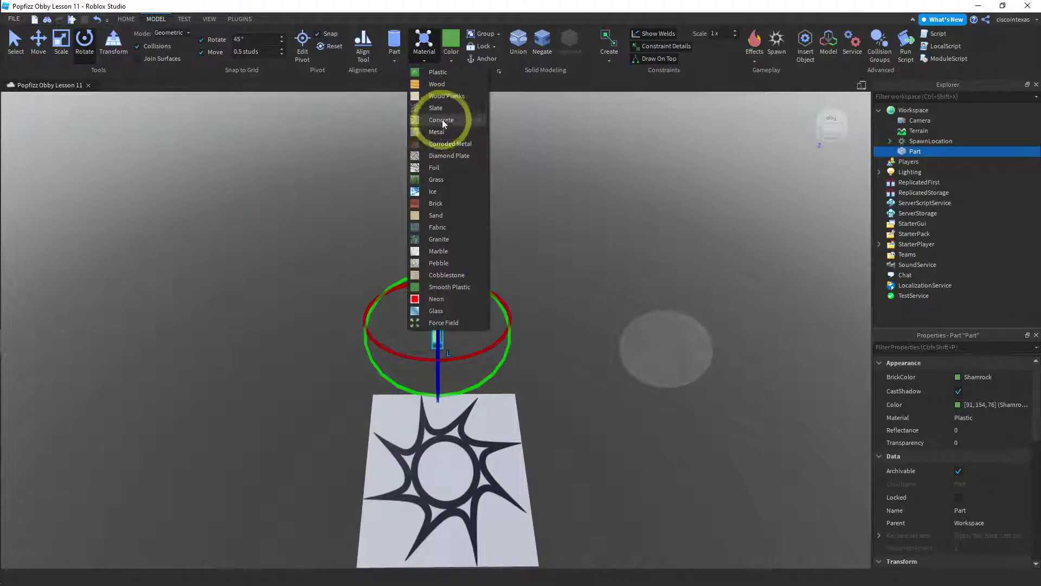
pyautogui.click(444, 274)
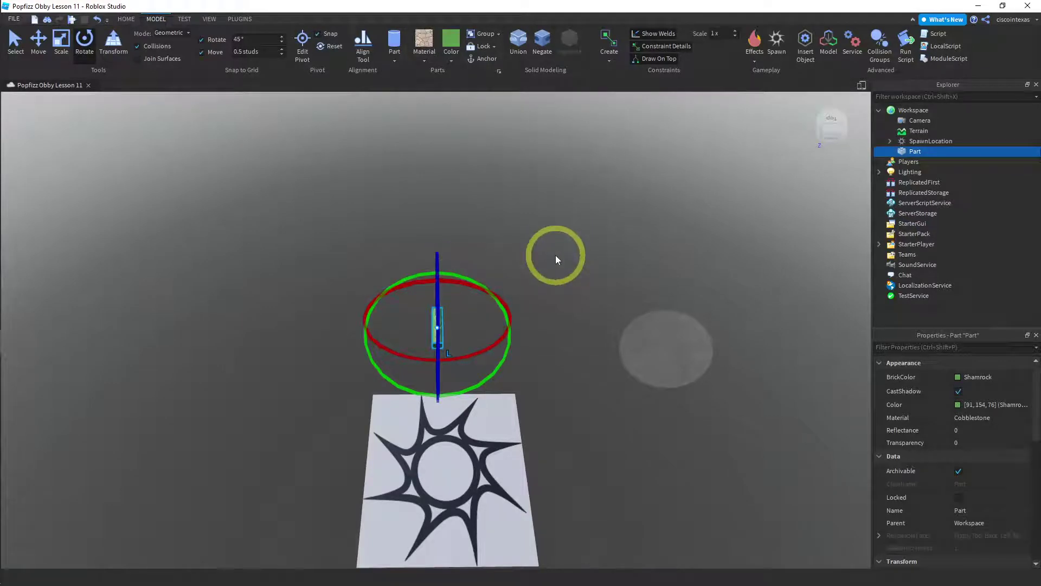
# Rename the cylinder part to TubeOuter.
pyautogui.click(38, 42)
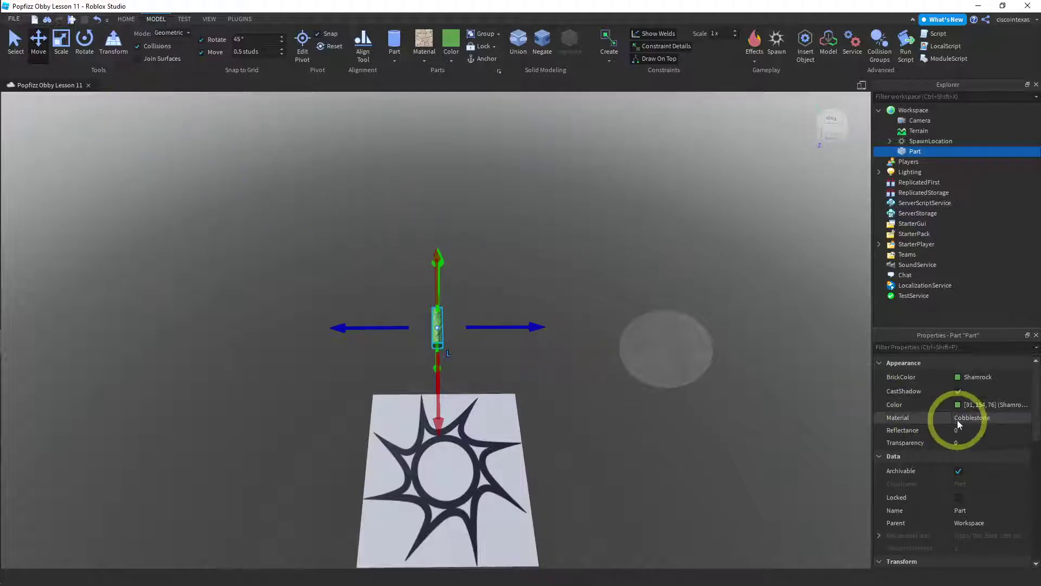
pyautogui.doubleClick(916, 151)
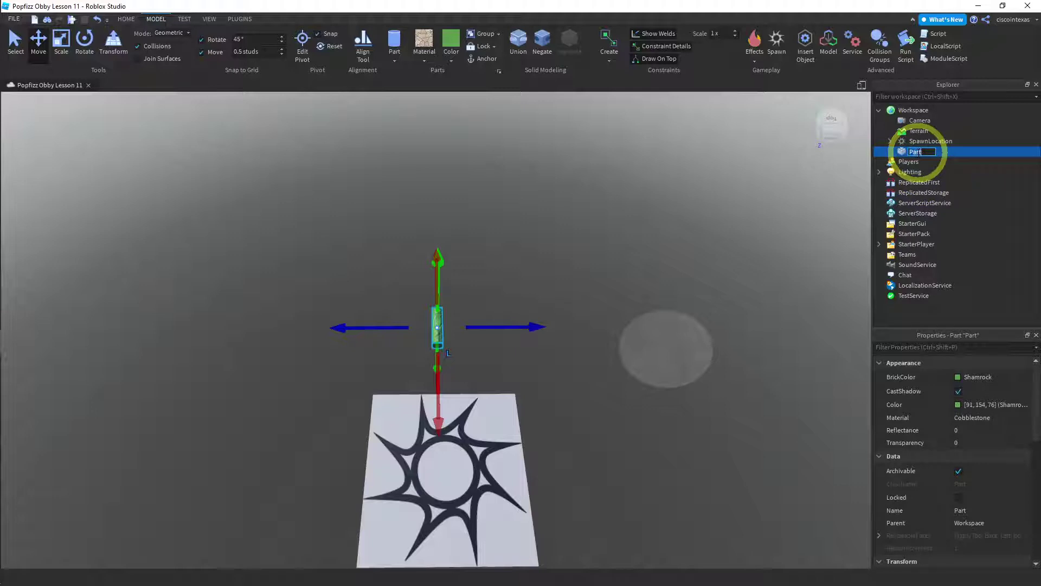
pyautogui.write('TubeOuter')
pyautogui.press('Return')
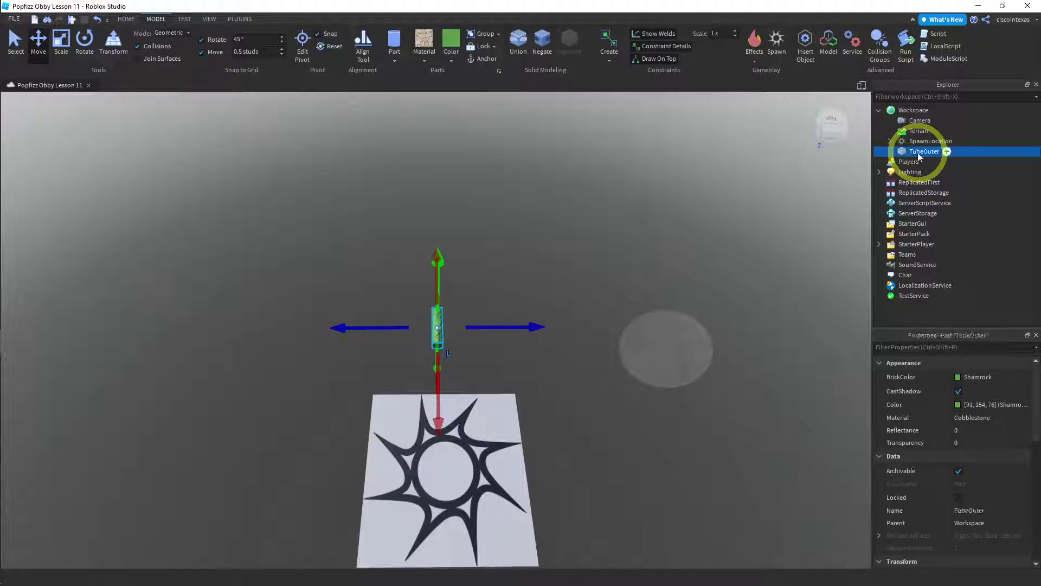
# Set the TubeOuter part's size to 12, 12, 20.
pyautogui.scroll(-3, 972, 432)
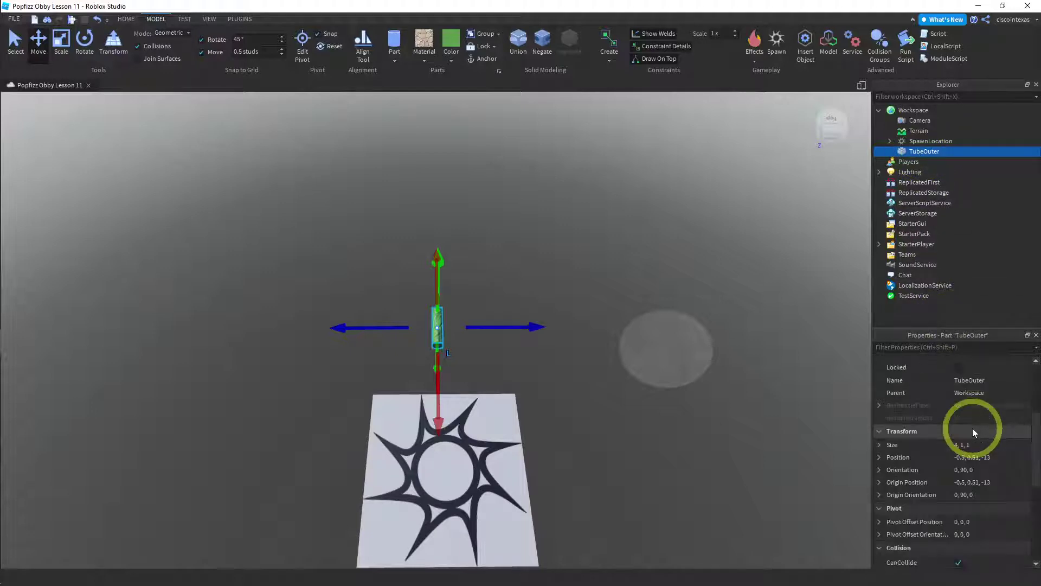
pyautogui.click(879, 445)
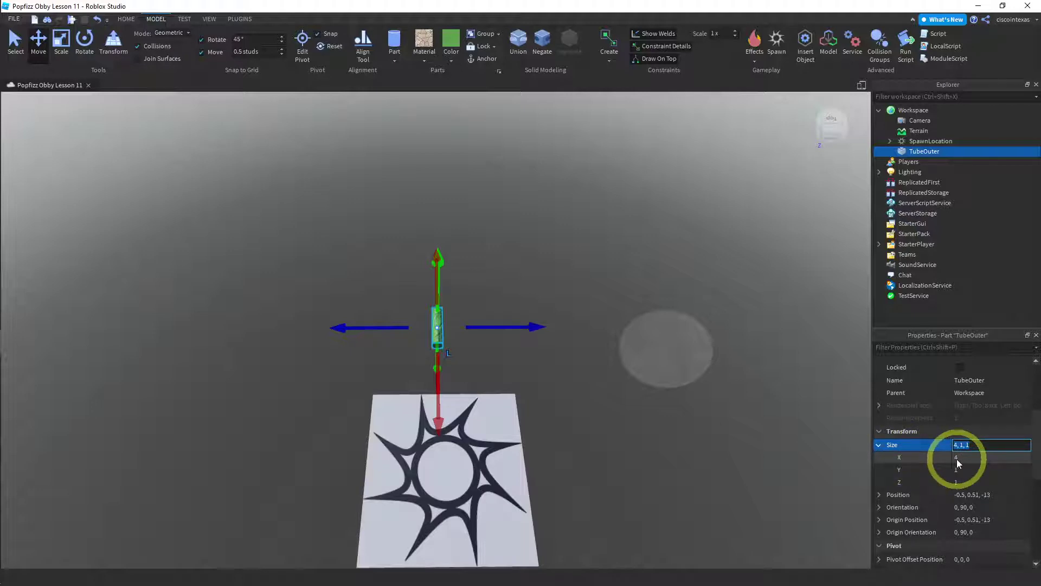
pyautogui.click(957, 459)
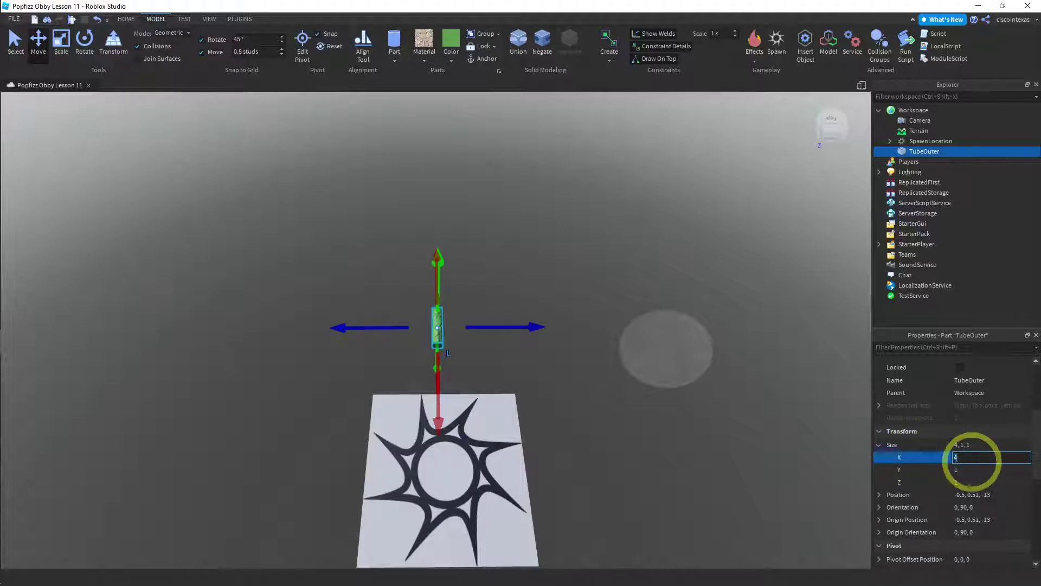
pyautogui.write('12')
pyautogui.press('Return')
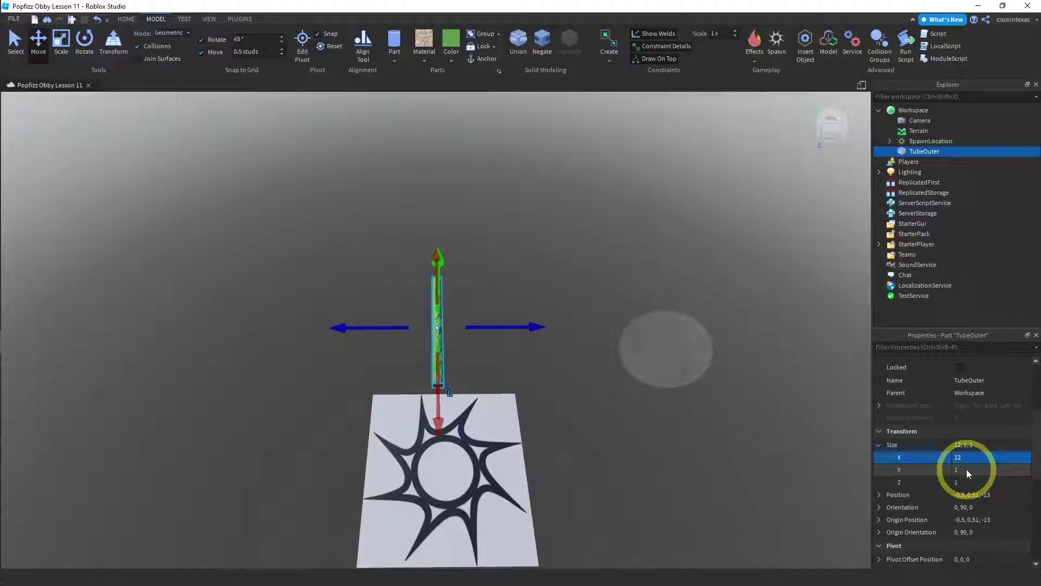
pyautogui.click(966, 470)
pyautogui.write('12')
pyautogui.press('Return')
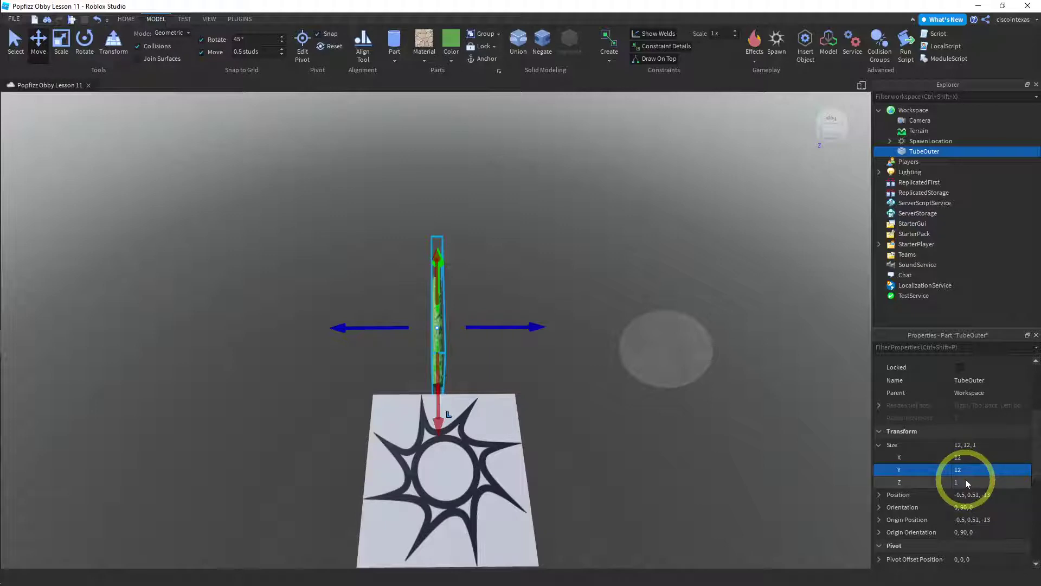
pyautogui.click(965, 479)
pyautogui.write('20')
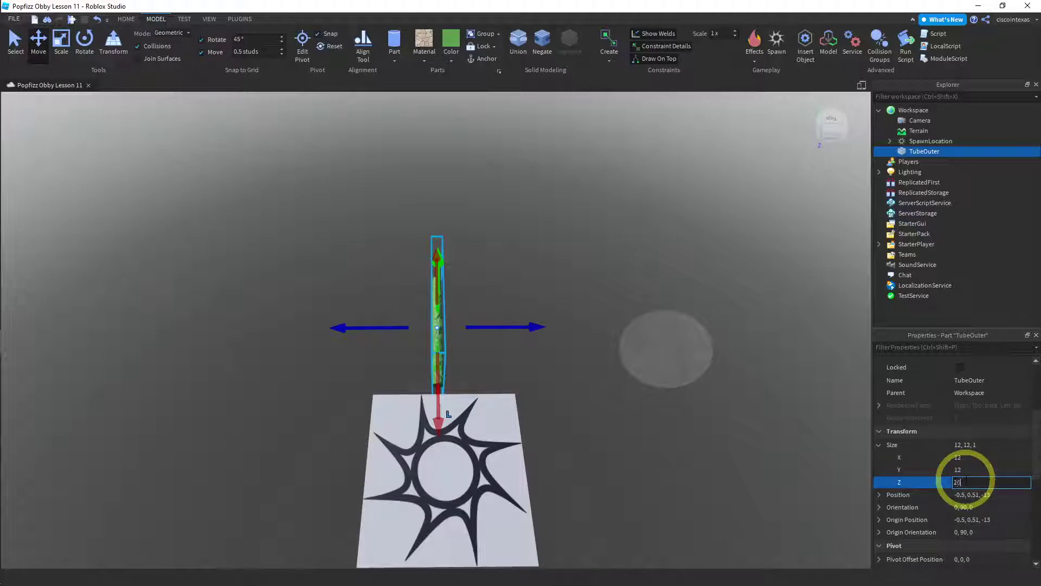
pyautogui.press('Return')
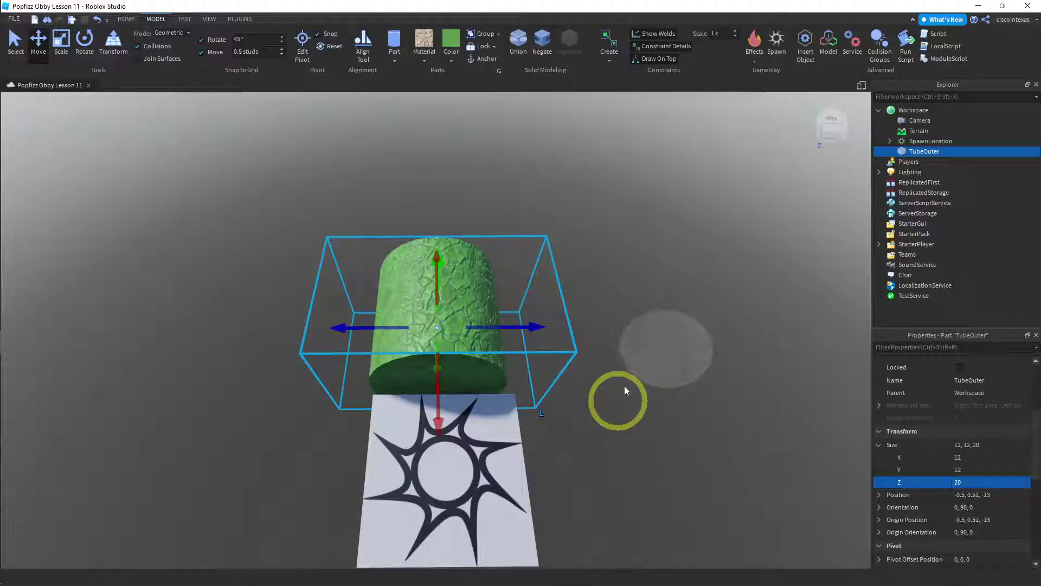
# Raise the TubeOuter cylinder to a Y position of about 5 studs beside the spawn platform.
pyautogui.click(619, 288)
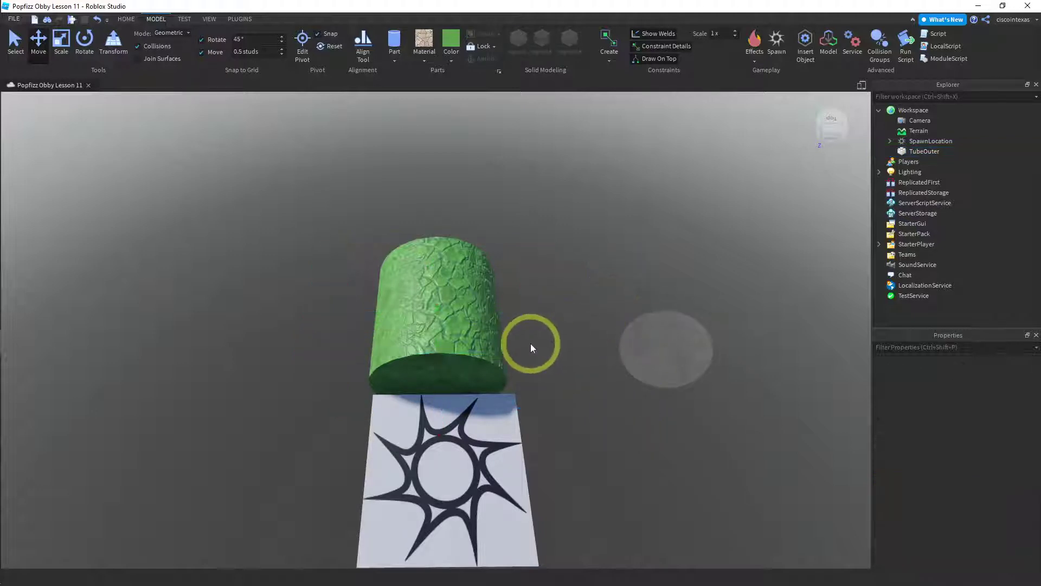
pyautogui.moveTo(531, 343); pyautogui.dragTo(602, 166, button='right')
pyautogui.click(391, 237)
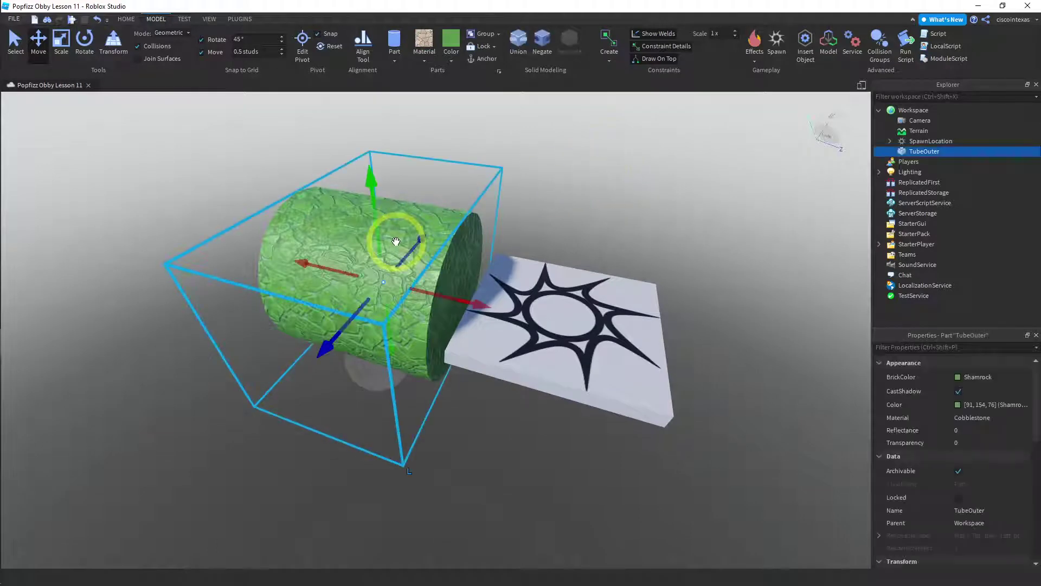
pyautogui.moveTo(392, 245); pyautogui.dragTo(364, 156)
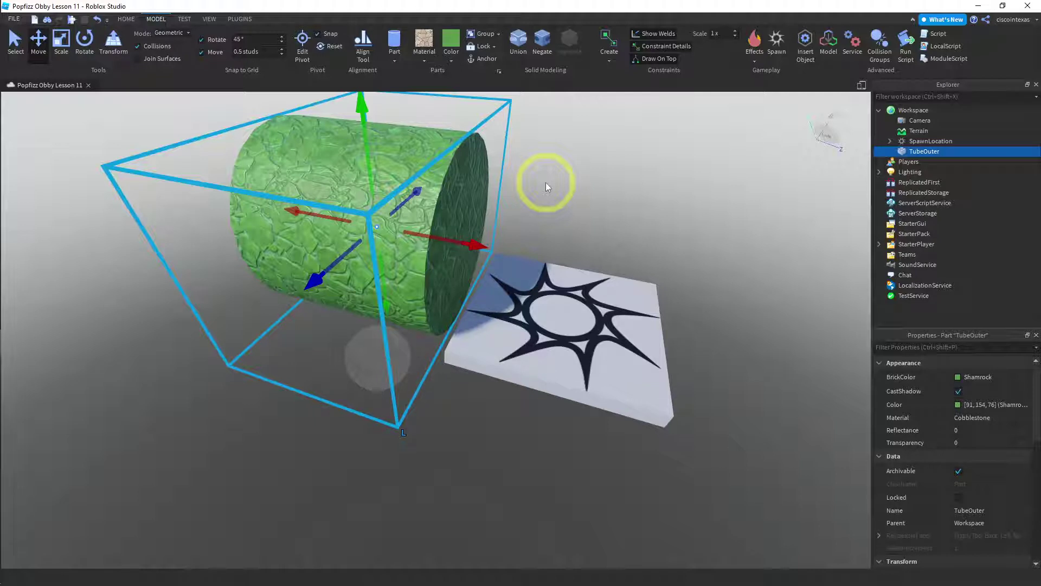
# Try to lengthen the TubeOuter cylinder by setting its Z size to 30.
pyautogui.scroll(-5, 971, 441)
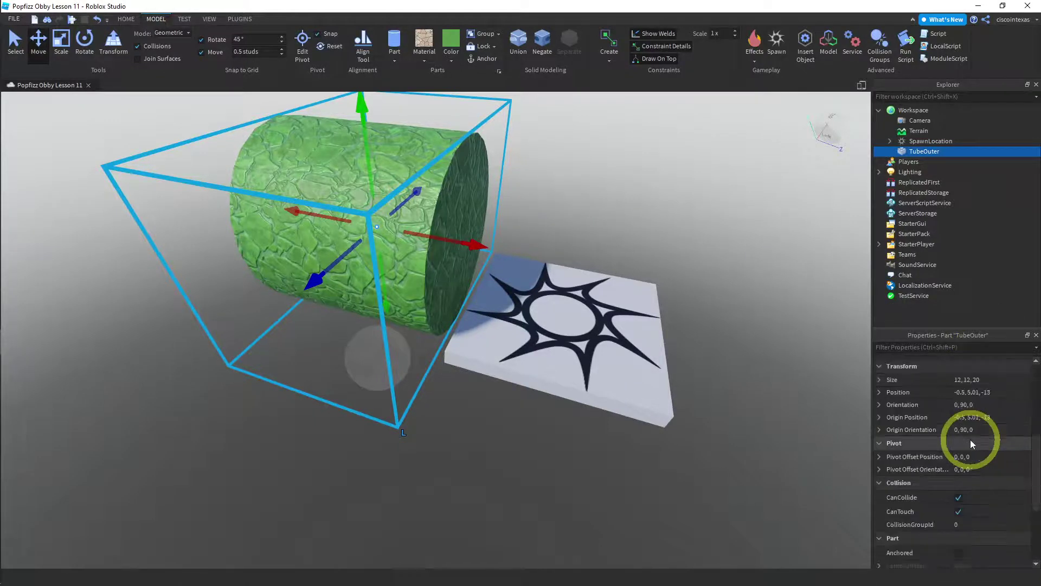
pyautogui.click(879, 380)
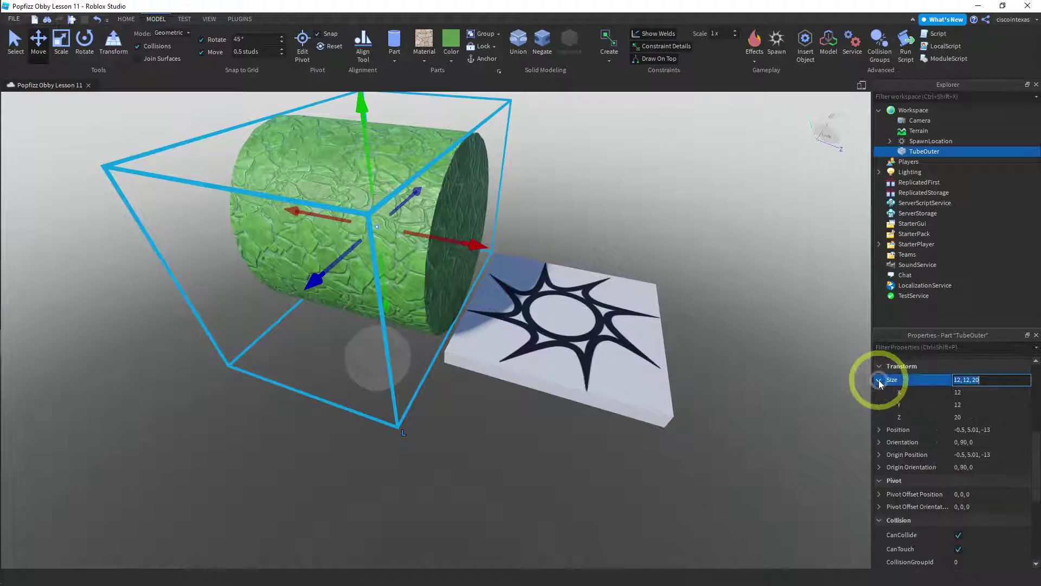
pyautogui.click(963, 417)
pyautogui.write('3')
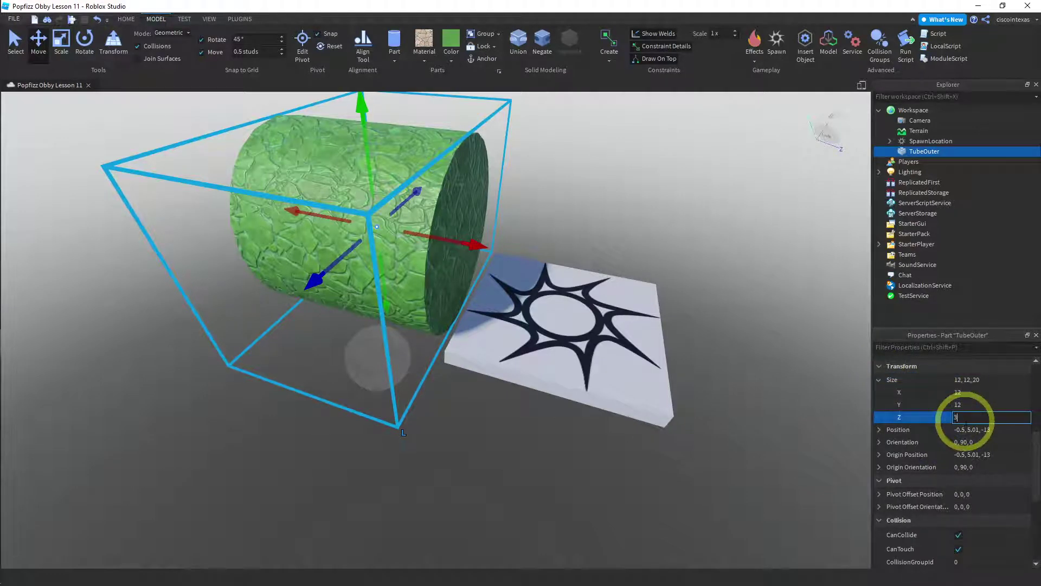
pyautogui.write('0')
pyautogui.press('Return')
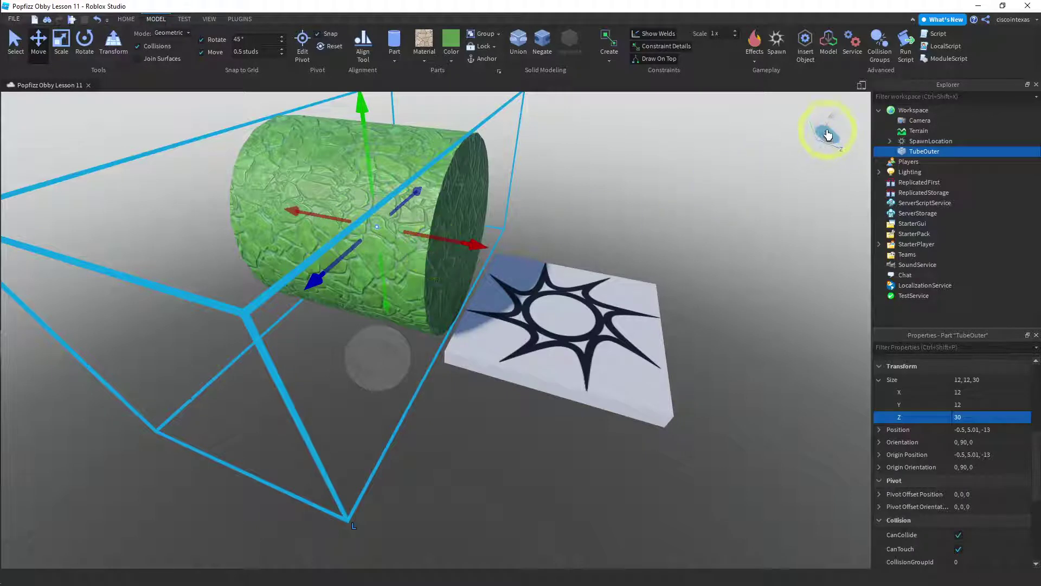
# Set TubeOuter's X size to 20 and Z size to 12, and move it back from the spawn platform to Z position -17.
pyautogui.click(966, 392)
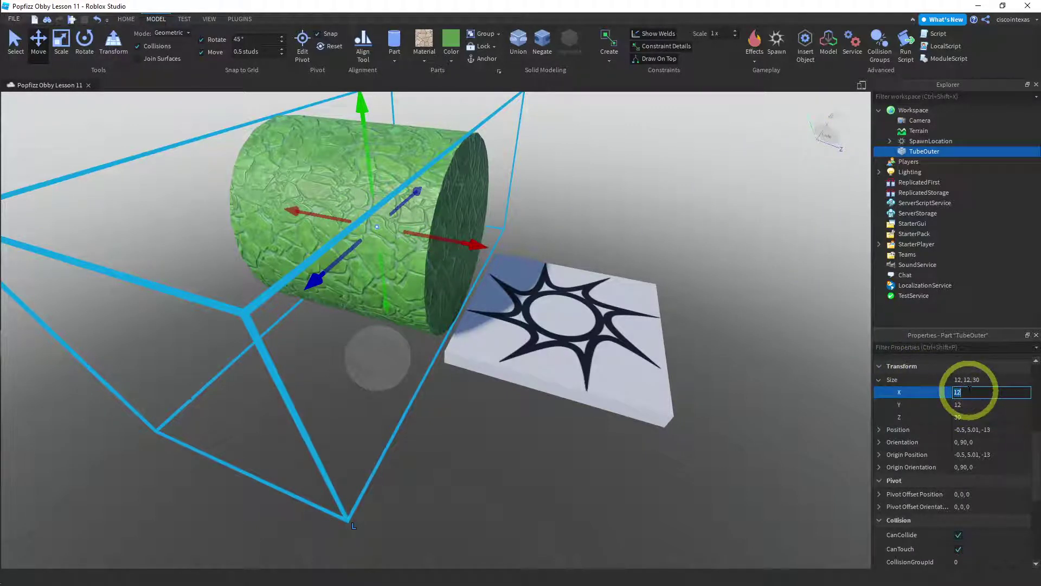
pyautogui.write('20')
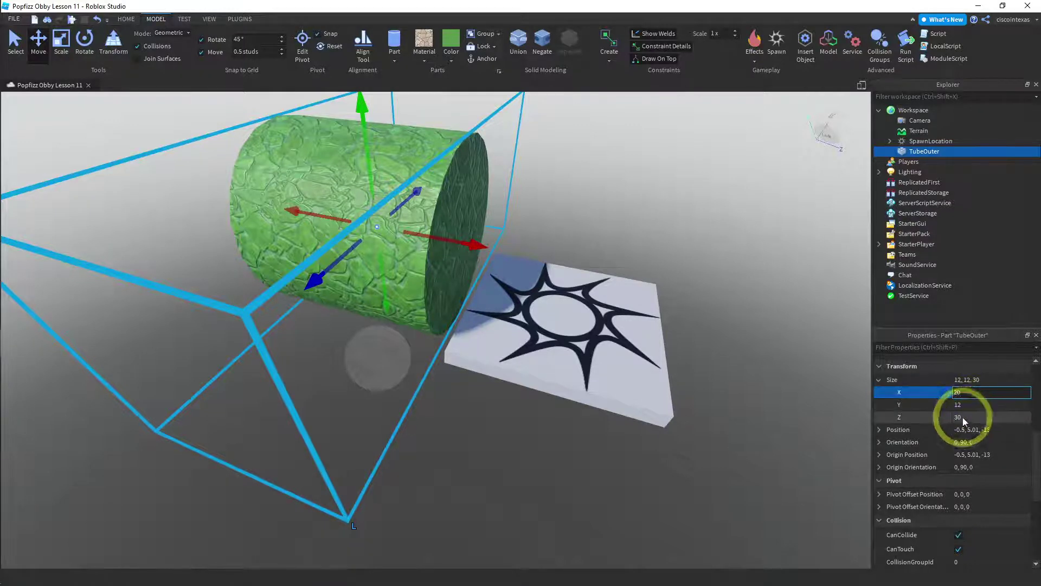
pyautogui.click(965, 418)
pyautogui.write('12')
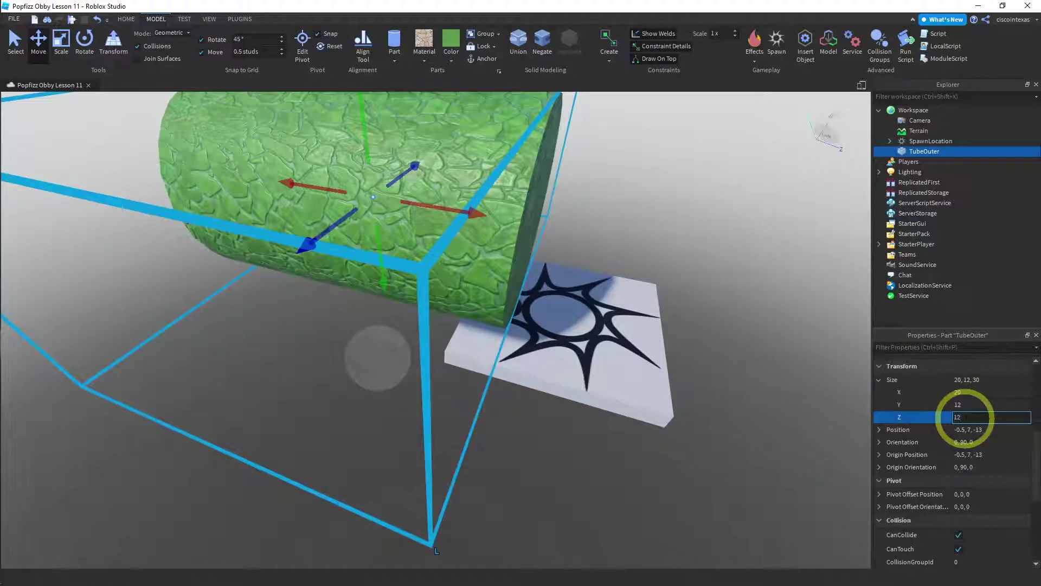
pyautogui.press('Return')
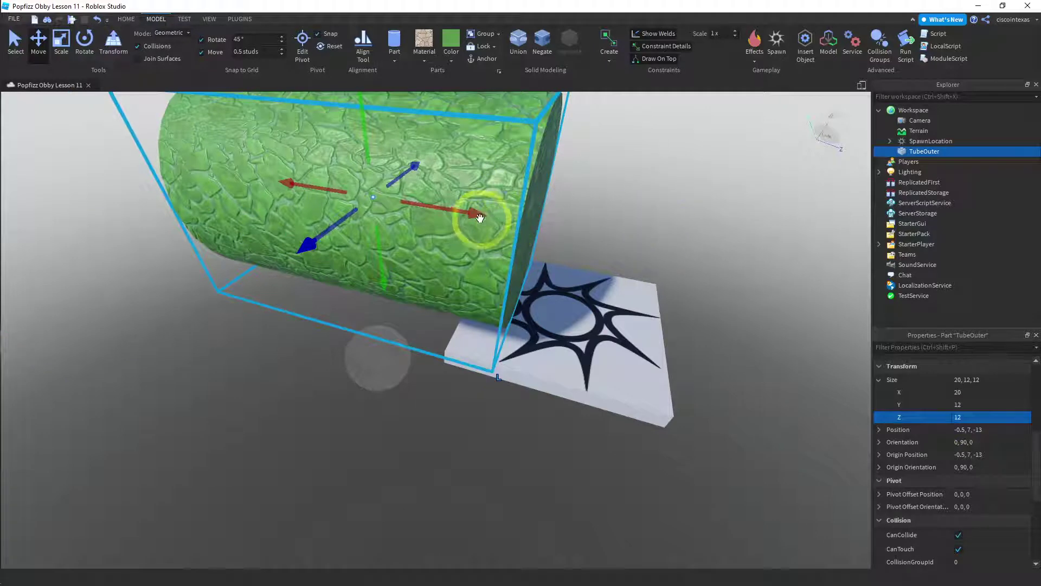
pyautogui.moveTo(479, 218); pyautogui.dragTo(418, 214)
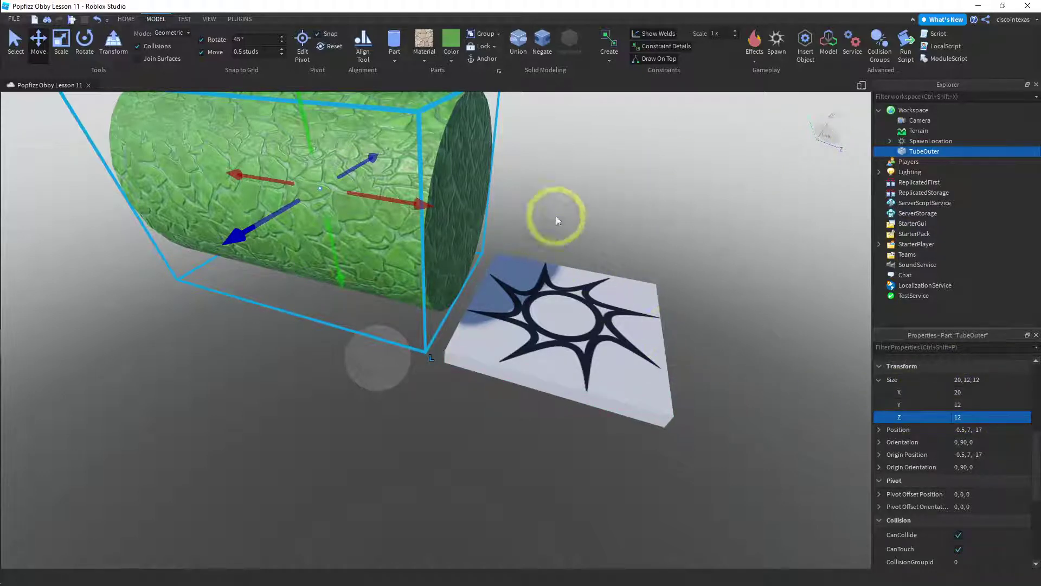
# Lengthen the TubeOuter cylinder by setting its X size to 30.
pyautogui.moveTo(532, 213); pyautogui.dragTo(532, 212, button='middle')
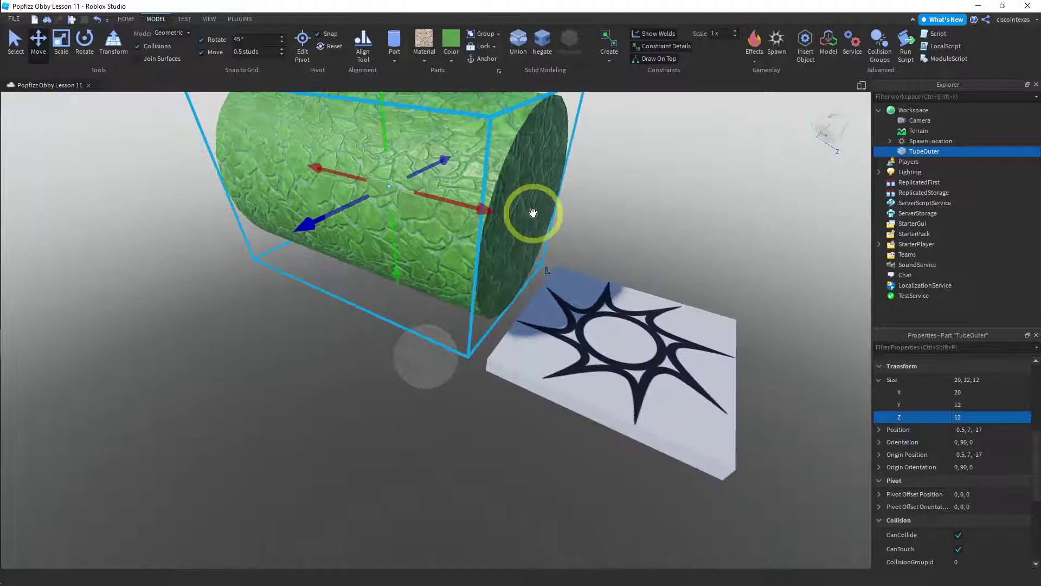
pyautogui.scroll(-2, 590, 203)
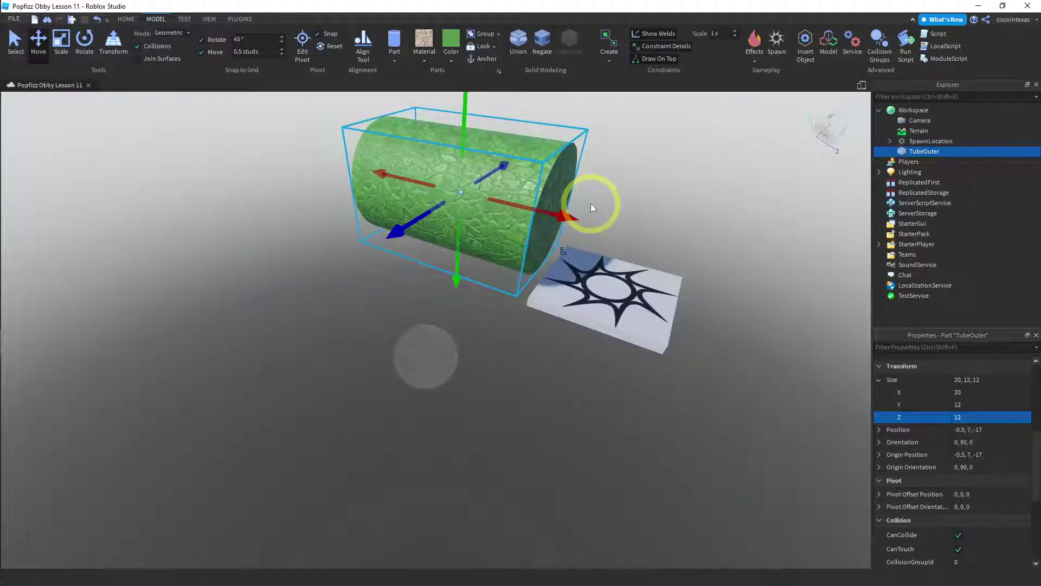
pyautogui.click(958, 392)
pyautogui.write('30')
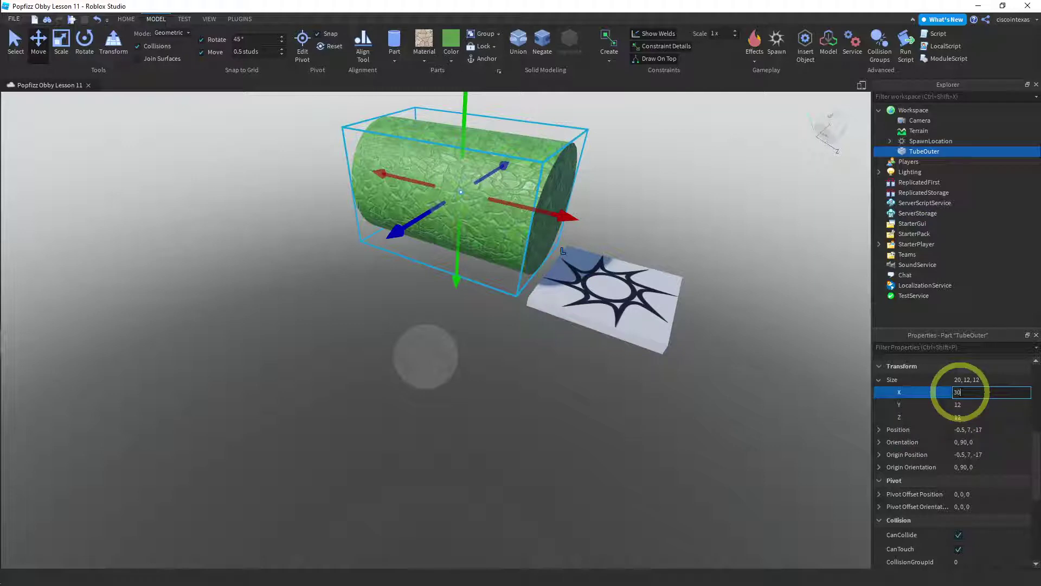
pyautogui.press('Return')
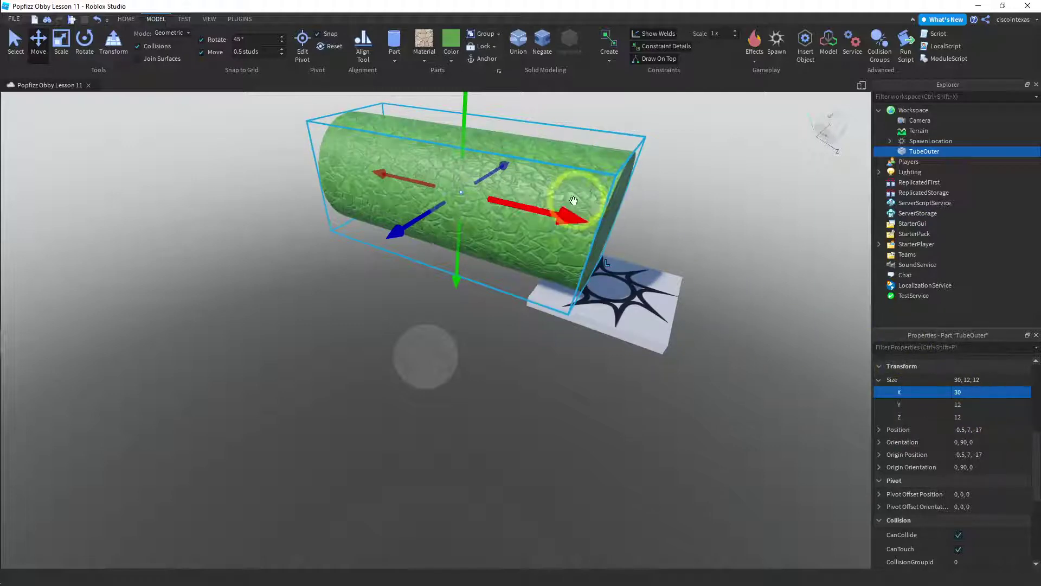
# Move TubeOuter farther back from the spawn platform to Z position -22.5 and duplicate it in place.
pyautogui.moveTo(565, 220); pyautogui.dragTo(519, 213)
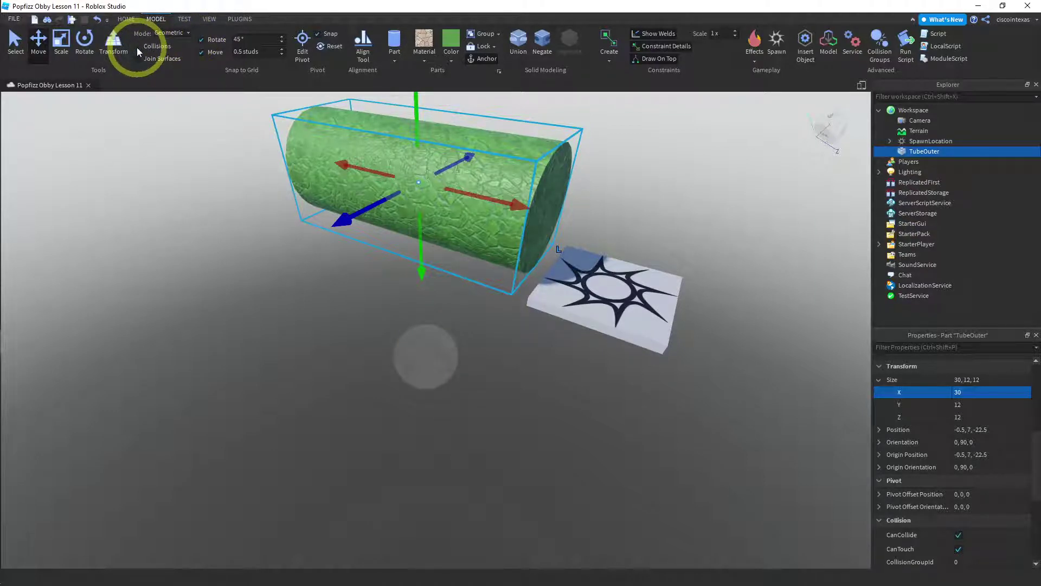
pyautogui.click(126, 19)
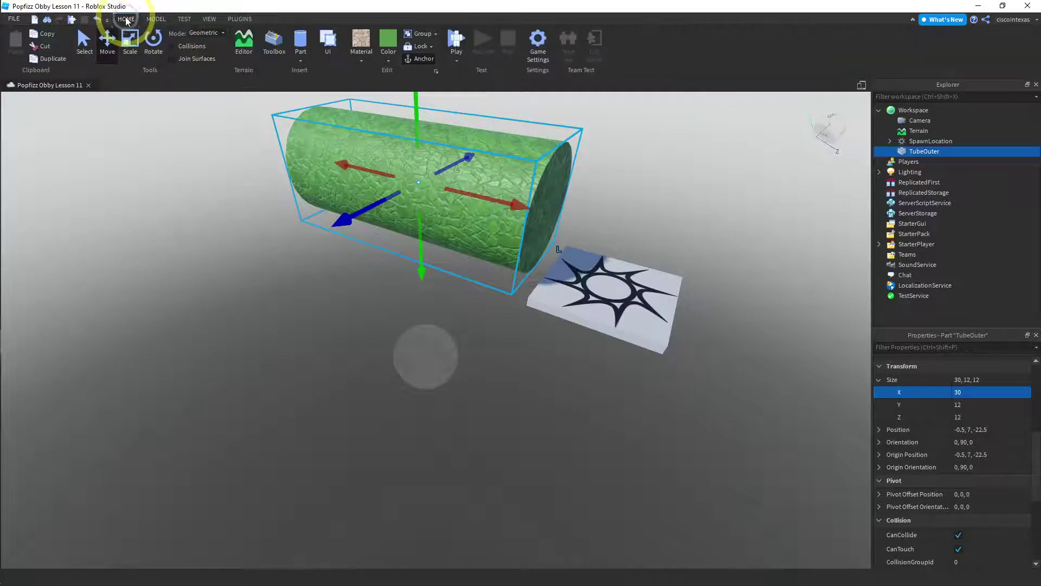
pyautogui.click(52, 60)
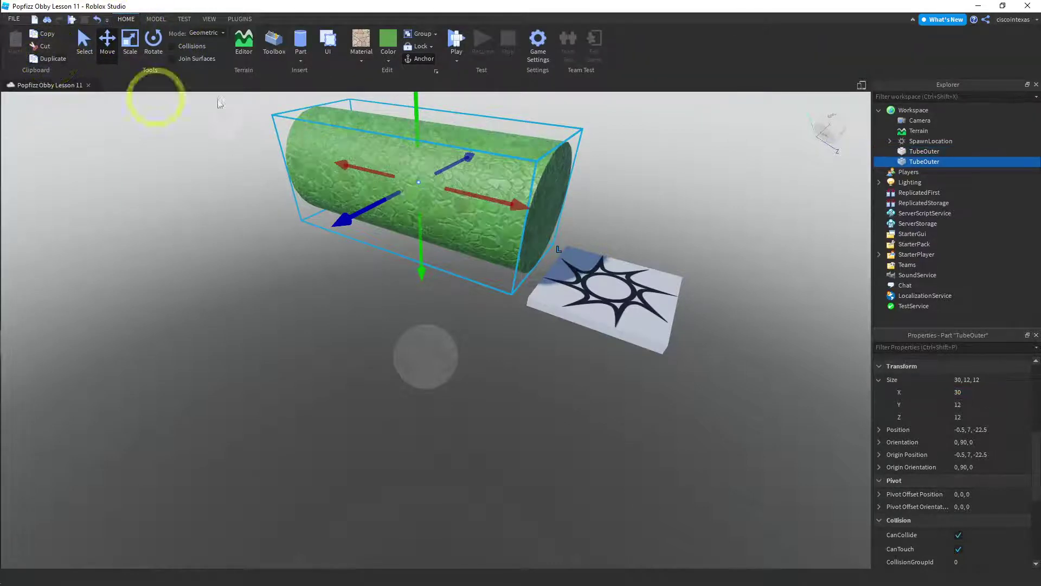
# Rename the duplicated cylinder as TubeInner.
pyautogui.click(925, 162)
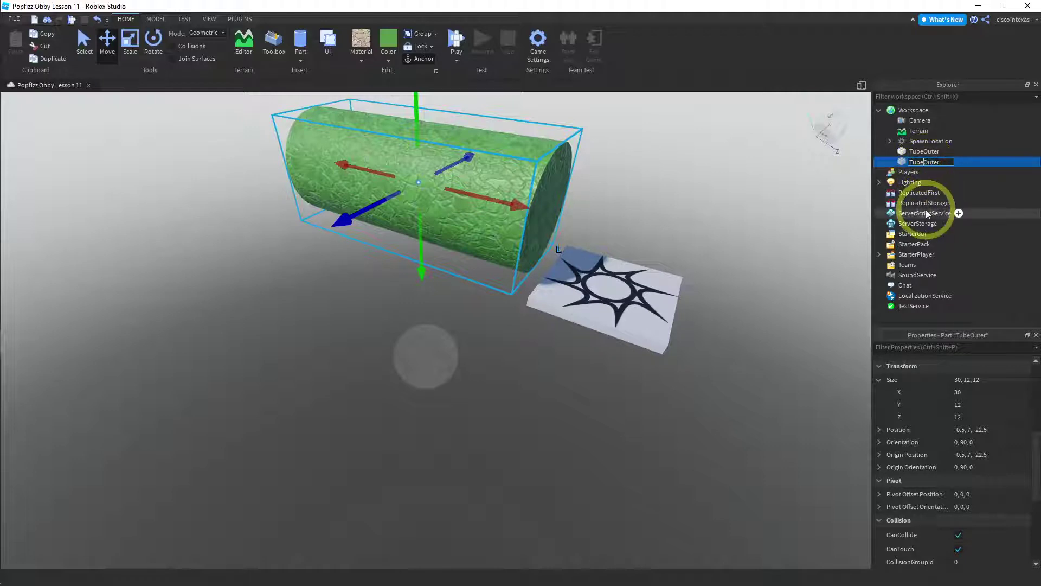
pyautogui.press('BackSpace')
pyautogui.press('BackSpace')
pyautogui.press('BackSpace')
pyautogui.write('Inn')
pyautogui.press('Return')
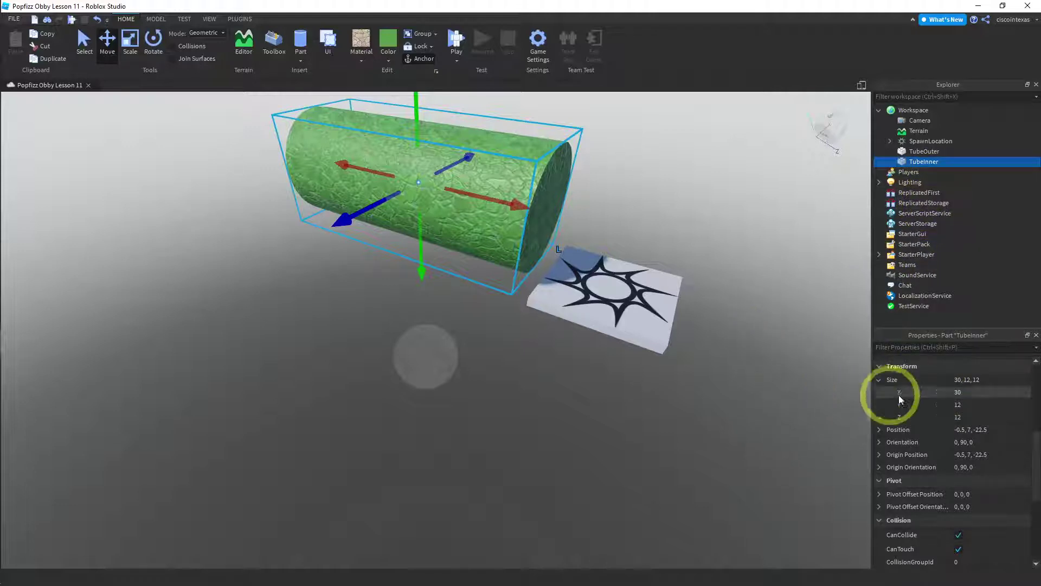
# Set TubeInner's size to 31 on X, 11 on Y and 11 on Z.
pyautogui.click(964, 392)
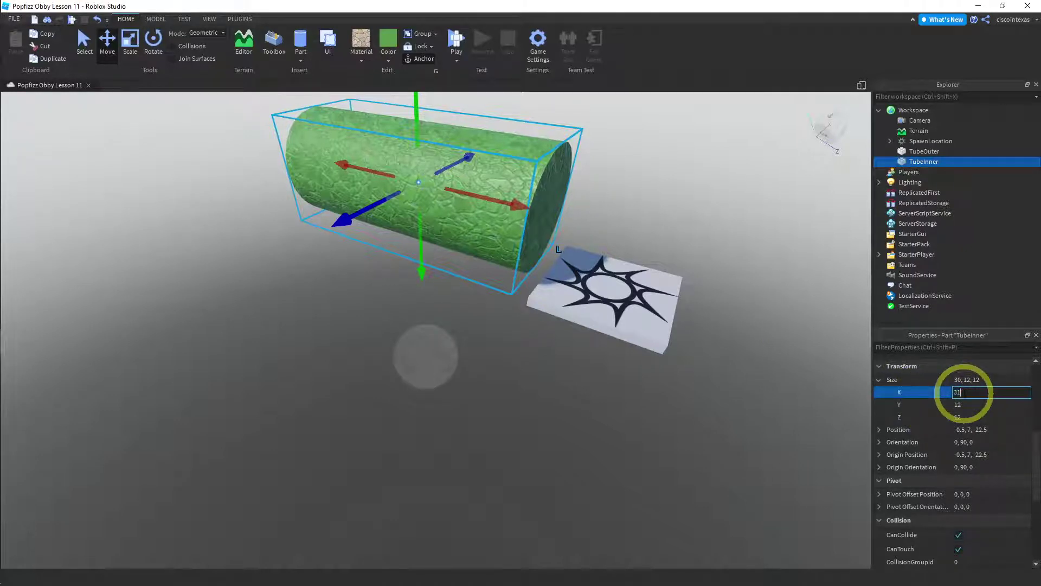
pyautogui.press('Return')
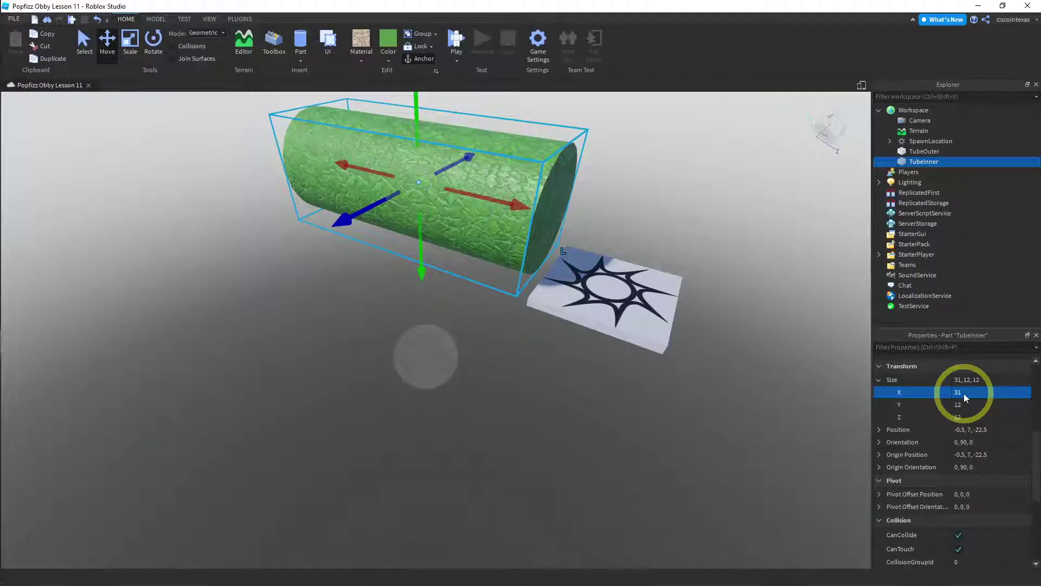
pyautogui.click(963, 404)
pyautogui.write('11')
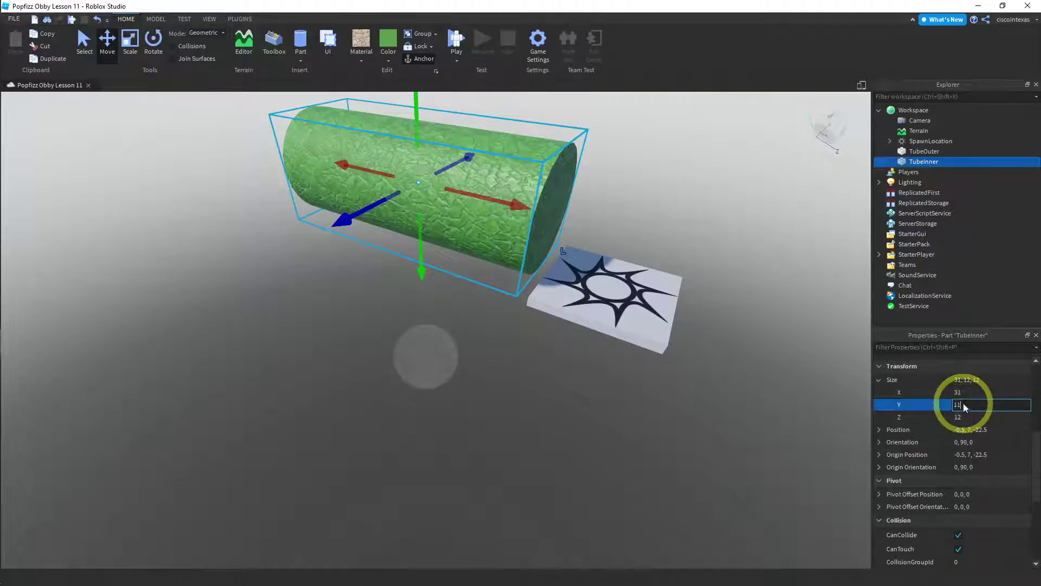
pyautogui.press('Return')
pyautogui.click(965, 417)
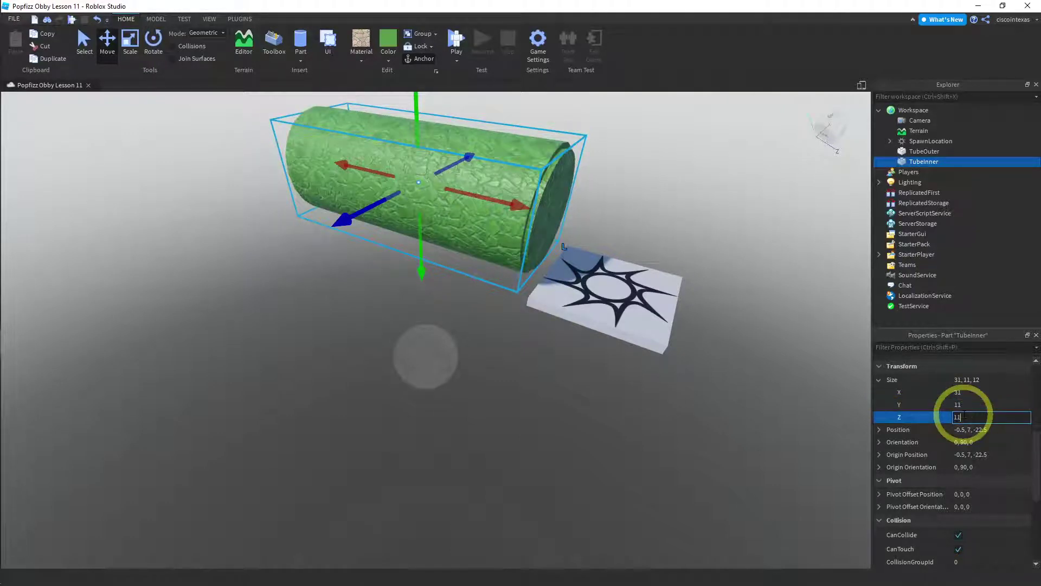
pyautogui.write('11')
pyautogui.press('Return')
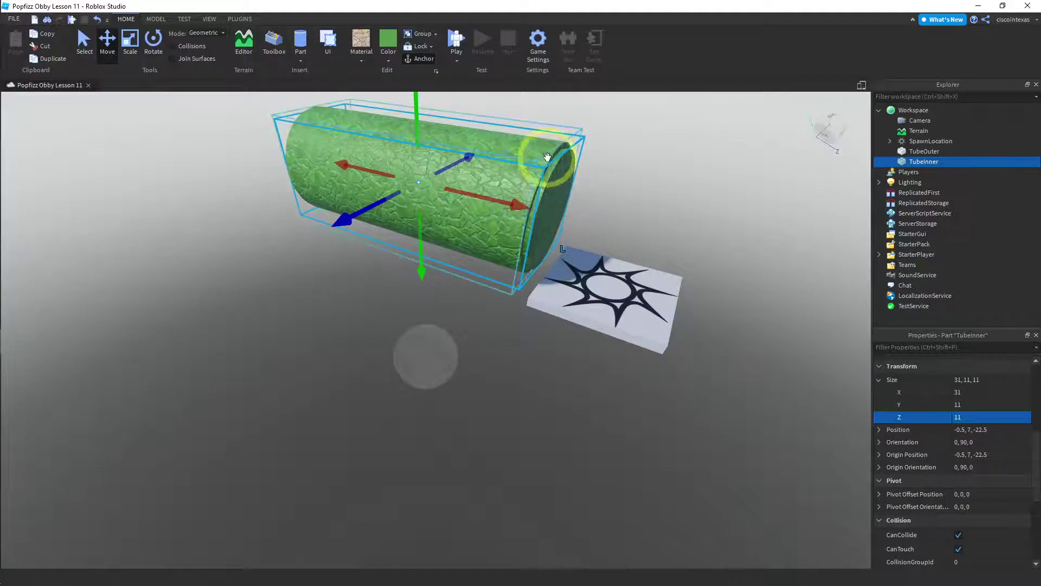
# Color the TubeInner cylinder Institutional white and deselect it.
pyautogui.click(388, 61)
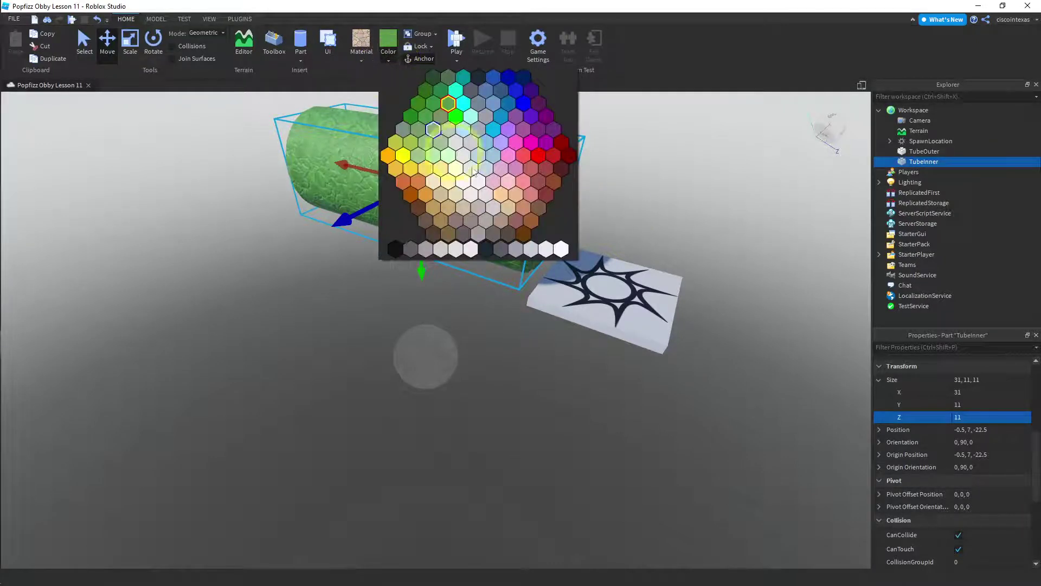
pyautogui.click(561, 248)
pyautogui.click(641, 198)
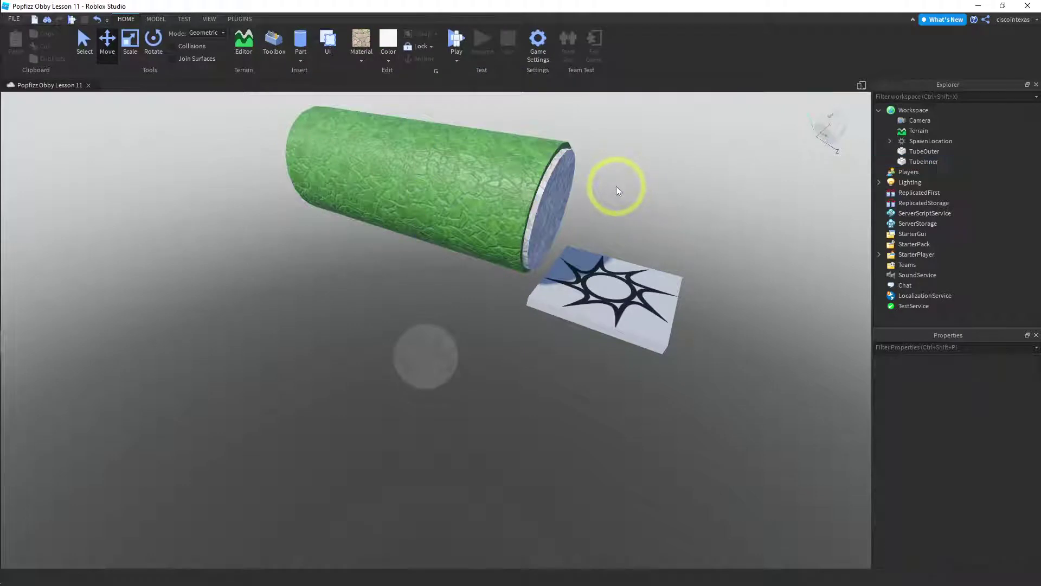
# Examine both ends of the nested cylinders to check how TubeInner extends beyond TubeOuter.
pyautogui.press('d')
pyautogui.press('d')
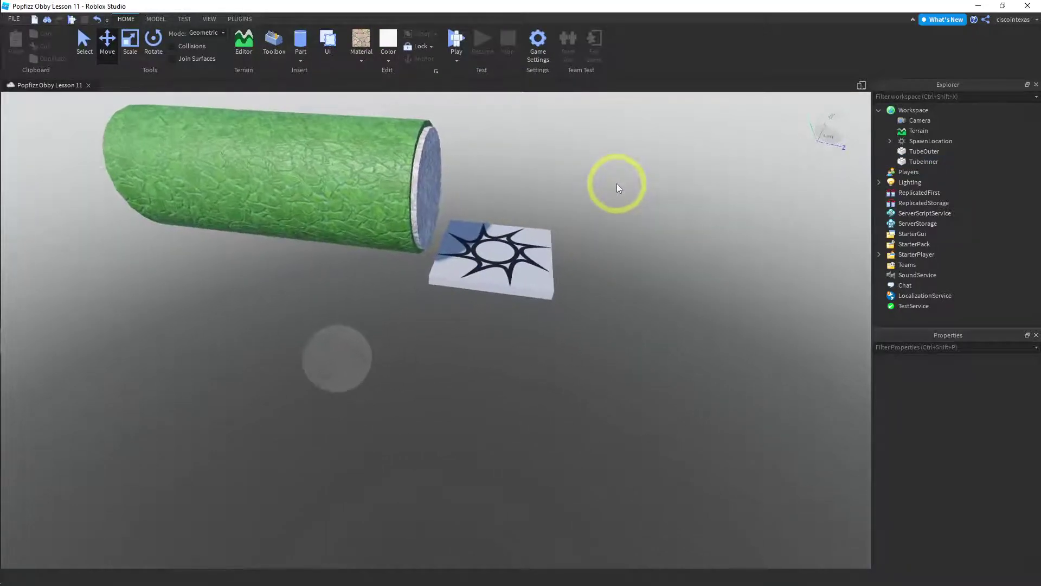
pyautogui.press('a')
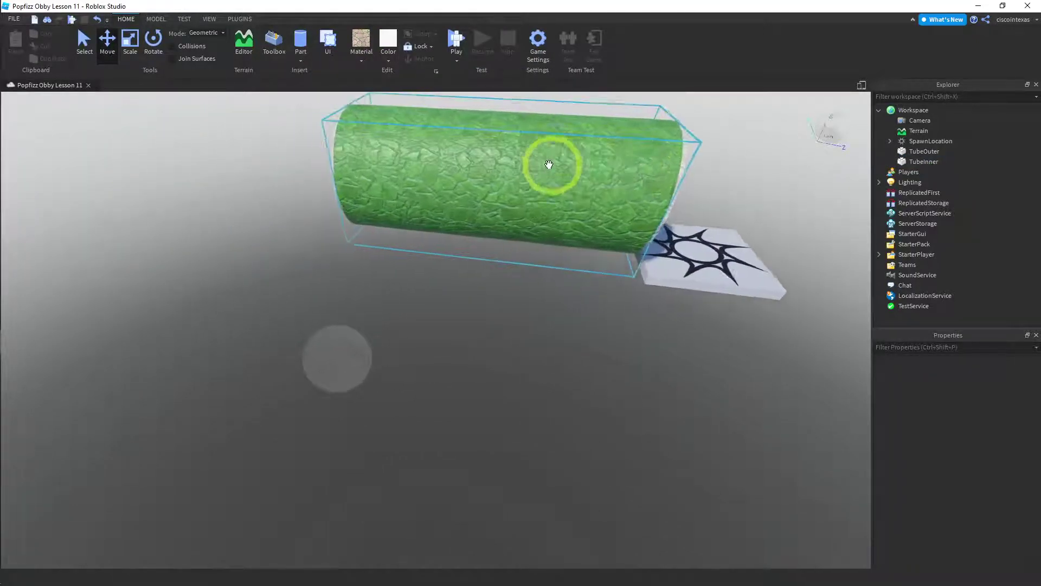
pyautogui.moveTo(513, 166); pyautogui.dragTo(513, 158, button='right')
pyautogui.press('e')
pyautogui.press('a')
pyautogui.press('a')
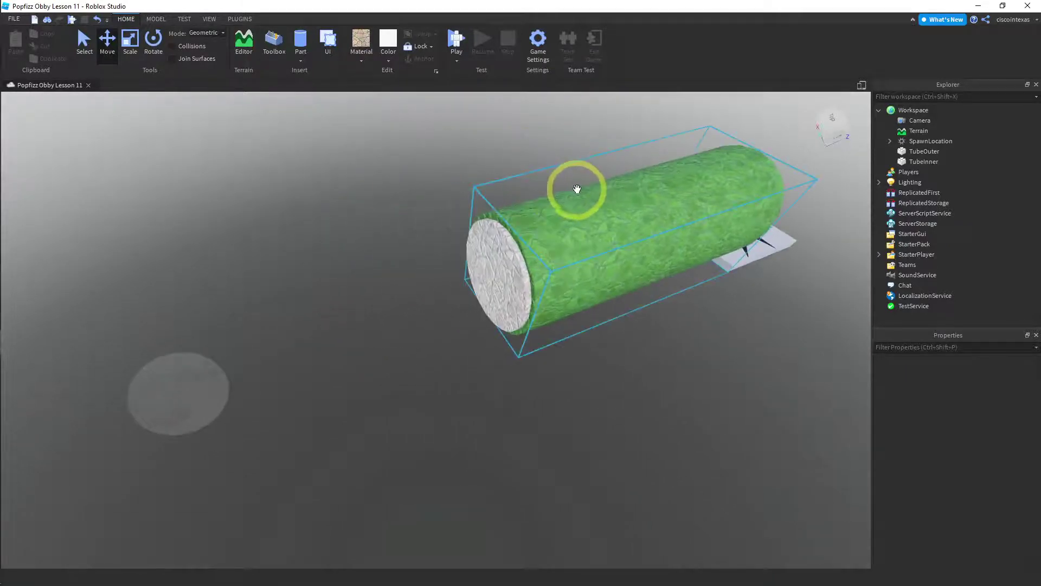
pyautogui.moveTo(577, 188); pyautogui.dragTo(505, 223, button='right')
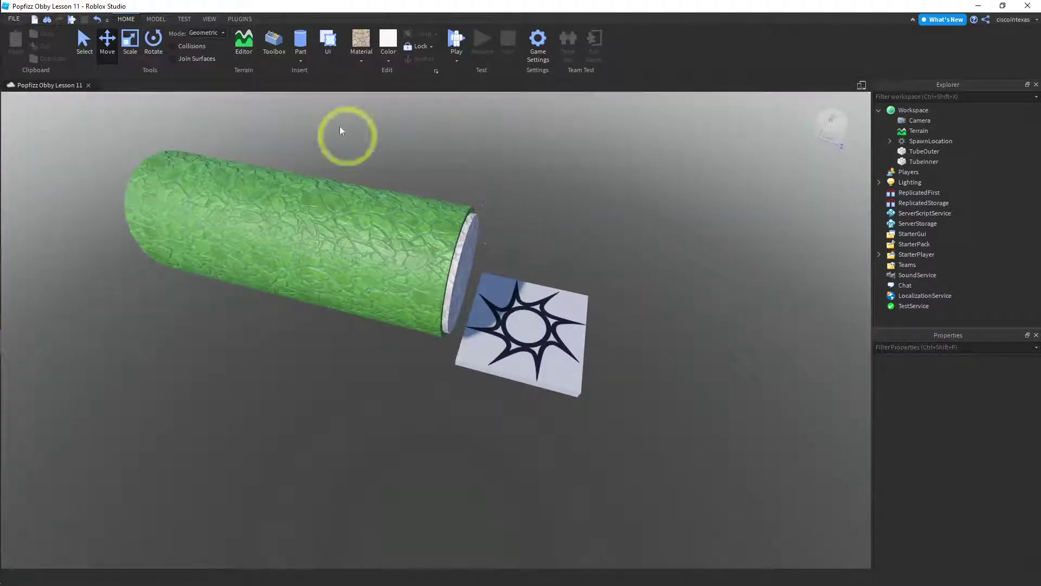
# Negate the TubeInner cylinder.
pyautogui.click(156, 19)
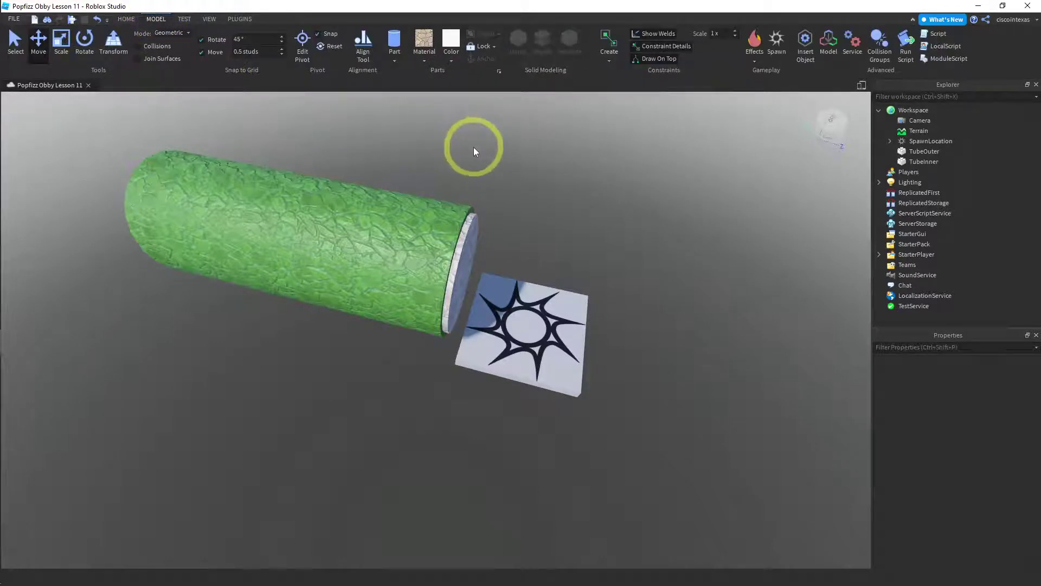
pyautogui.click(922, 161)
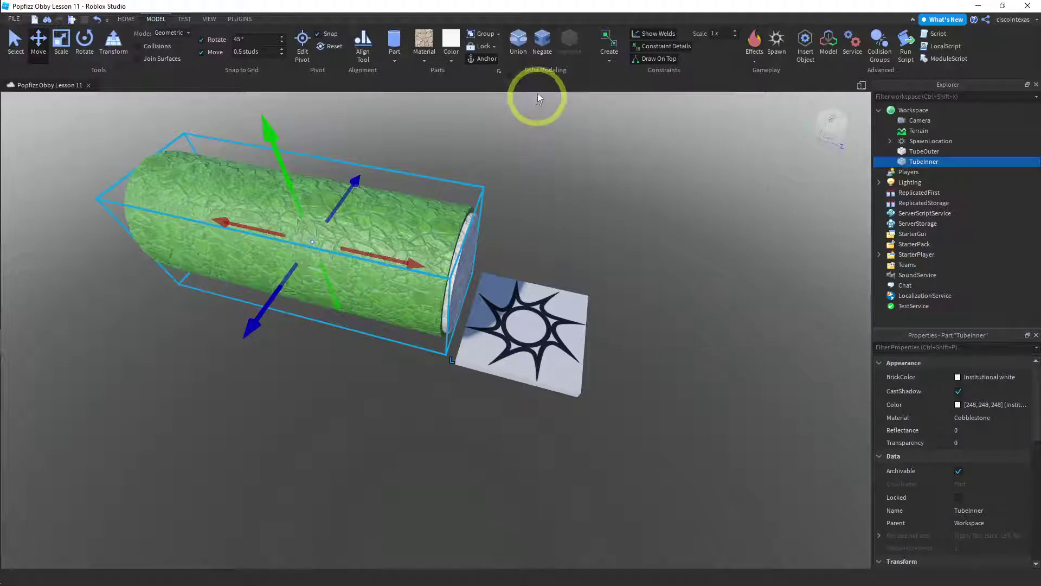
pyautogui.click(540, 42)
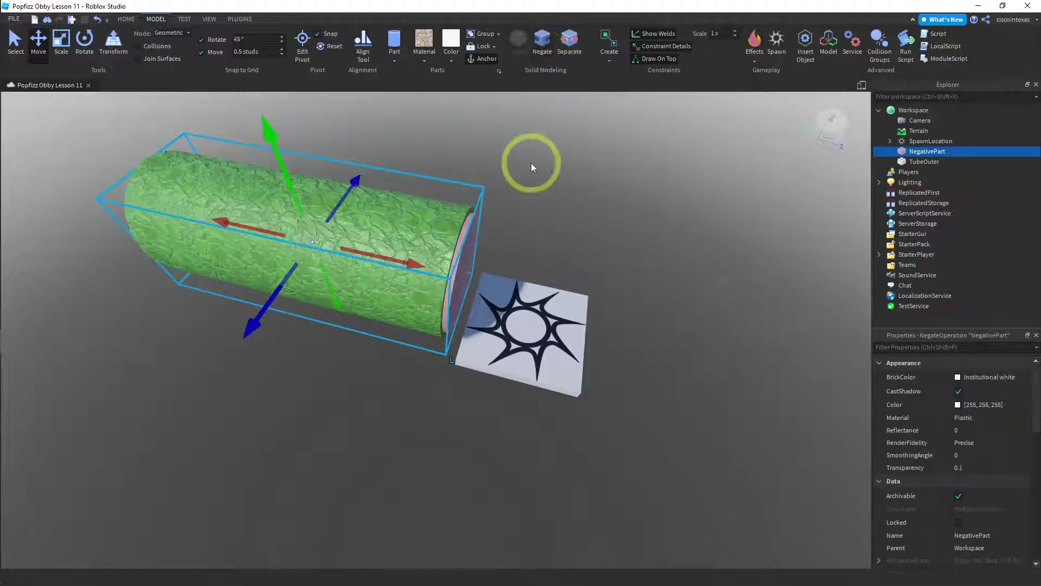
# Union the negated inner cylinder with TubeOuter to hollow out the tube.
pyautogui.moveTo(568, 245); pyautogui.dragTo(534, 175, button='right')
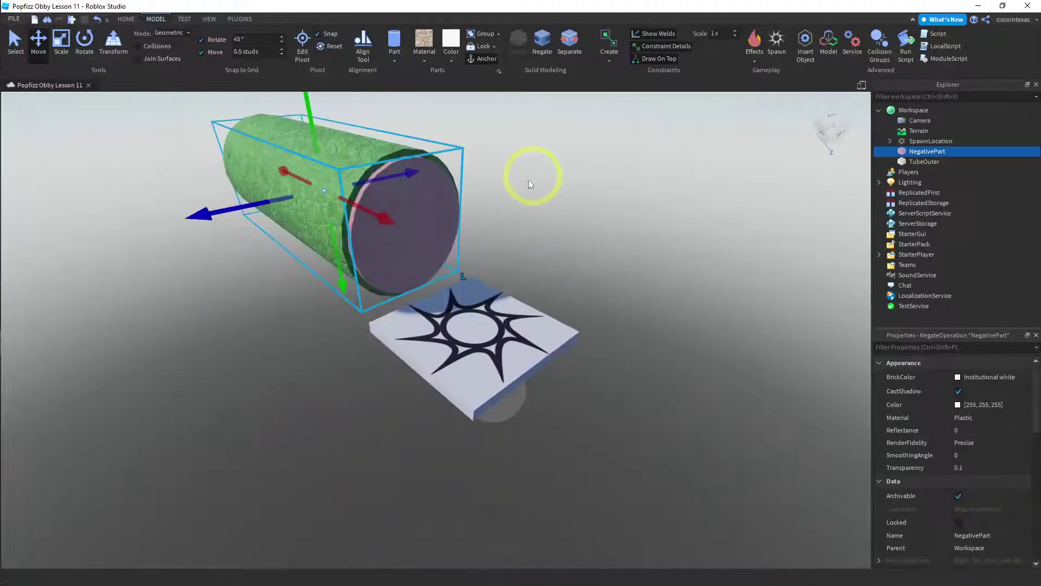
pyautogui.moveTo(924, 153)
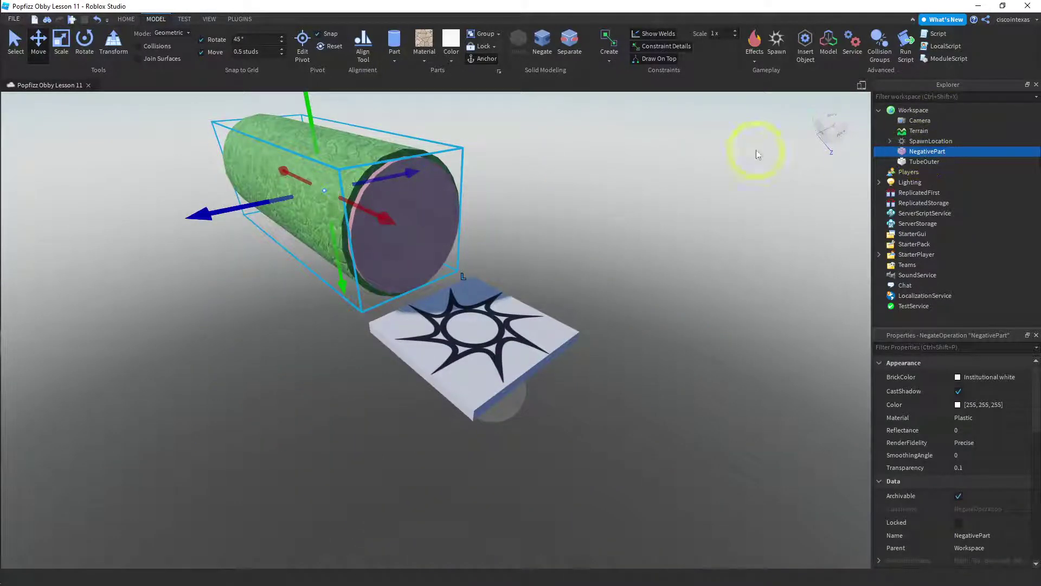
pyautogui.moveTo(499, 122); pyautogui.dragTo(212, 276)
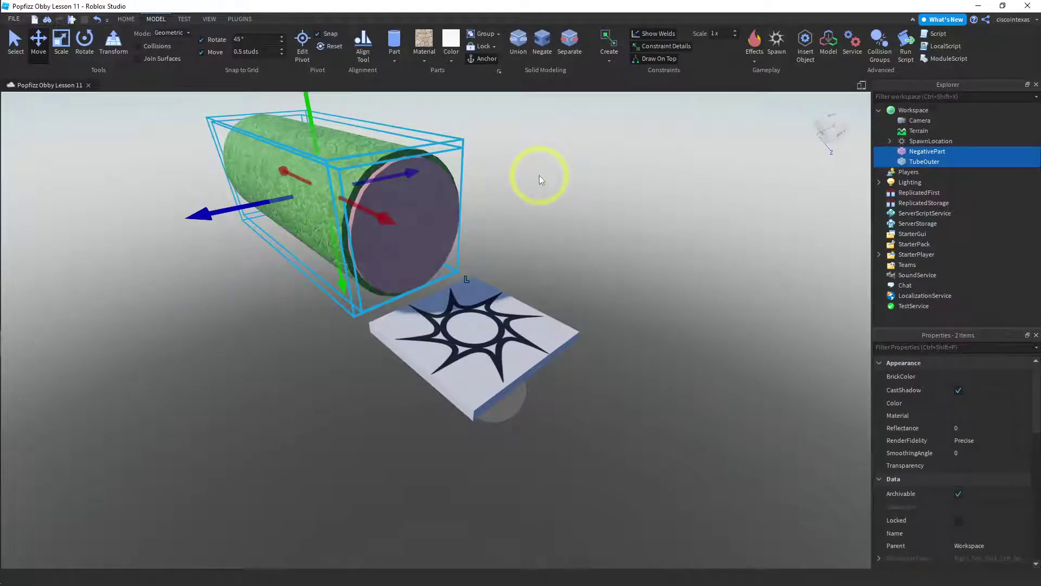
pyautogui.click(515, 48)
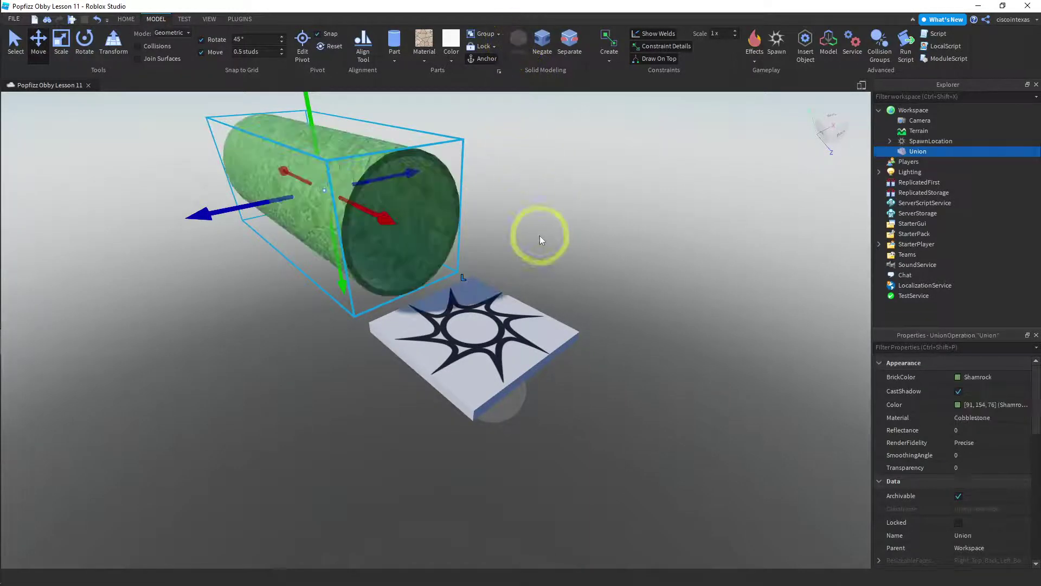
# Rename the hollow union as Tube.
pyautogui.moveTo(538, 237); pyautogui.dragTo(444, 215, button='right')
pyautogui.moveTo(490, 191); pyautogui.dragTo(473, 262, button='right')
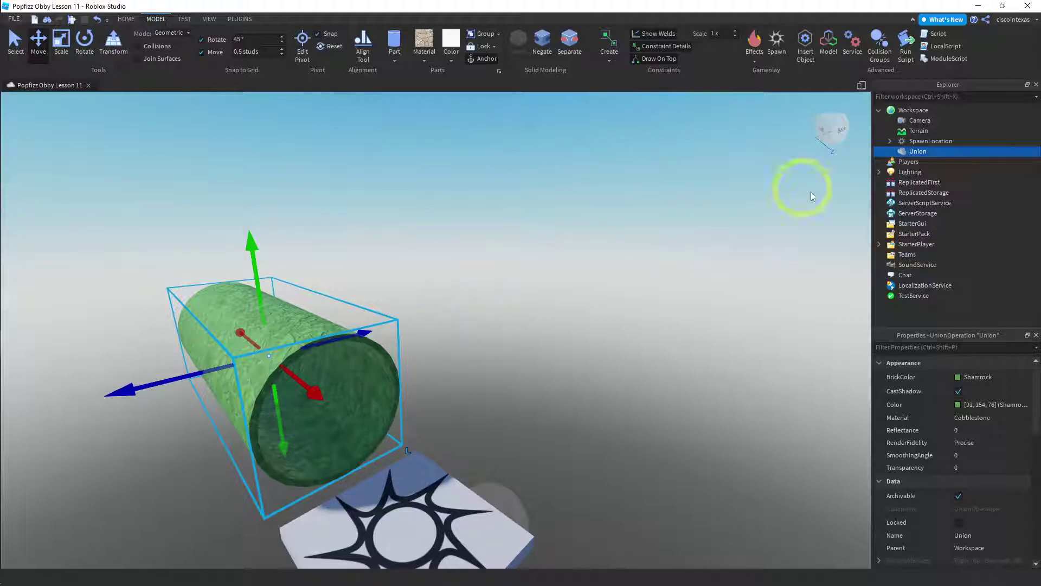
pyautogui.doubleClick(915, 152)
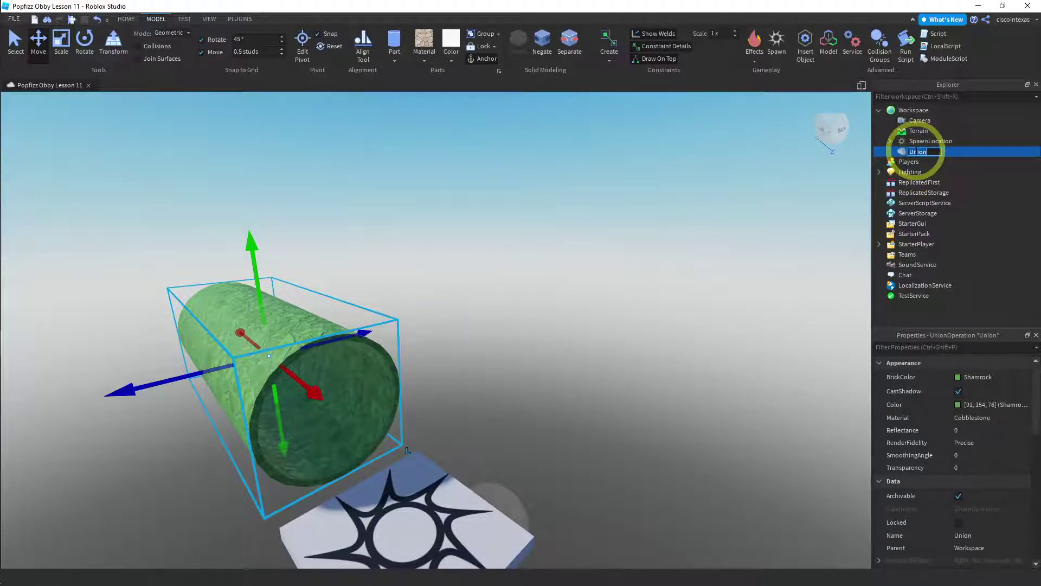
pyautogui.write('Tube')
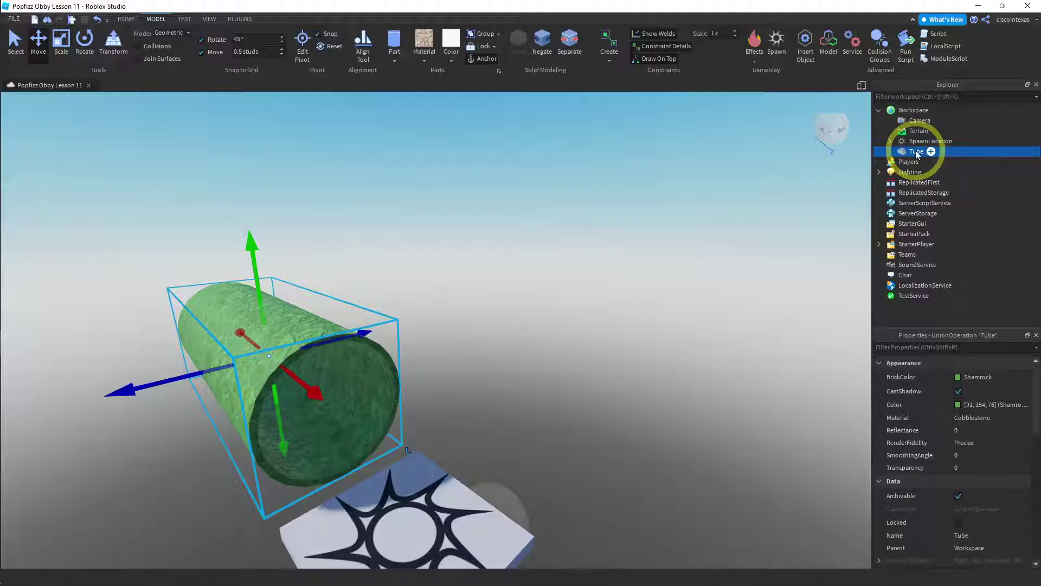
pyautogui.press('Return')
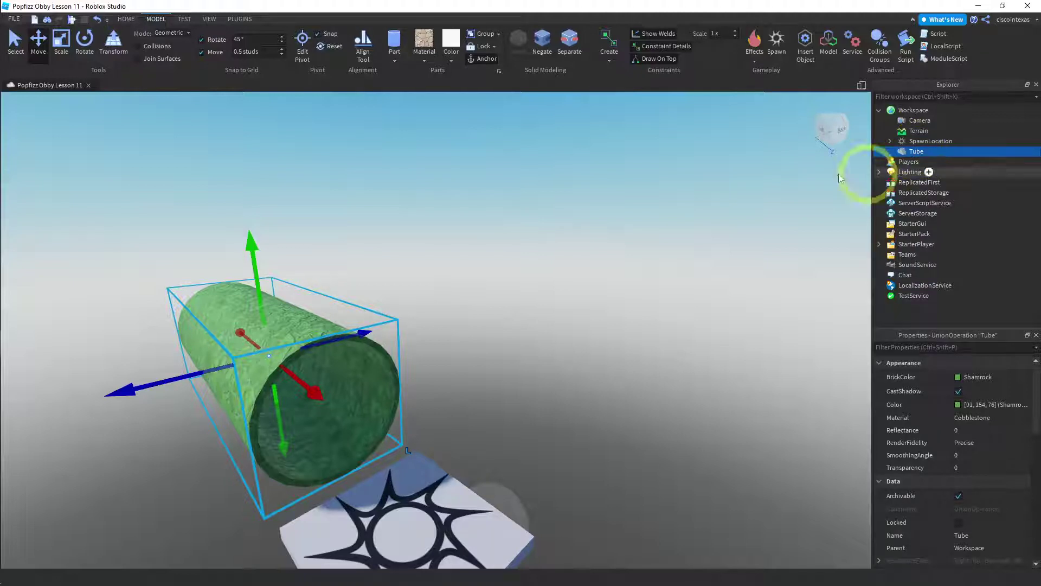
pyautogui.rightClick(915, 151)
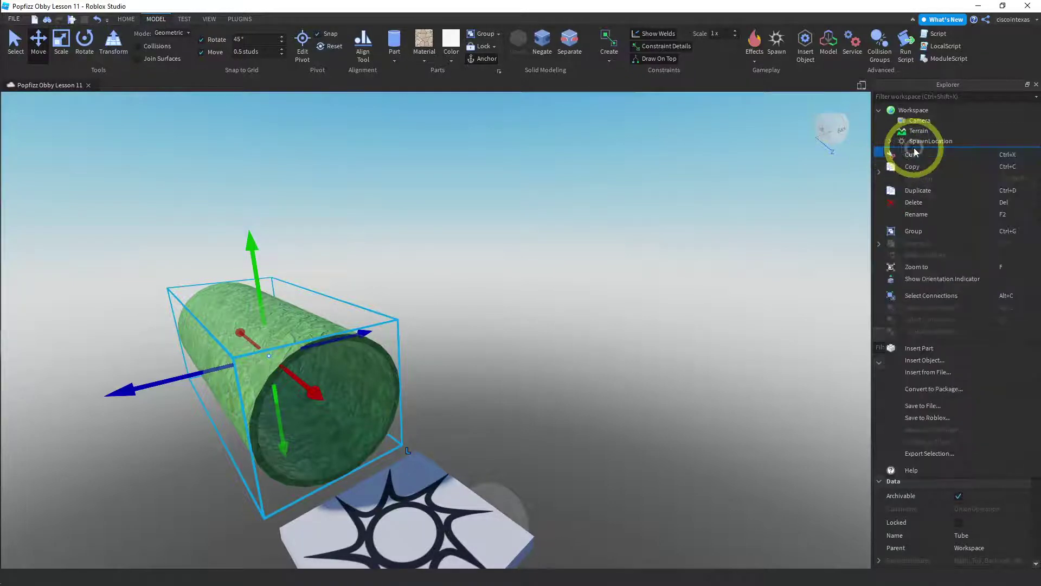
pyautogui.click(916, 418)
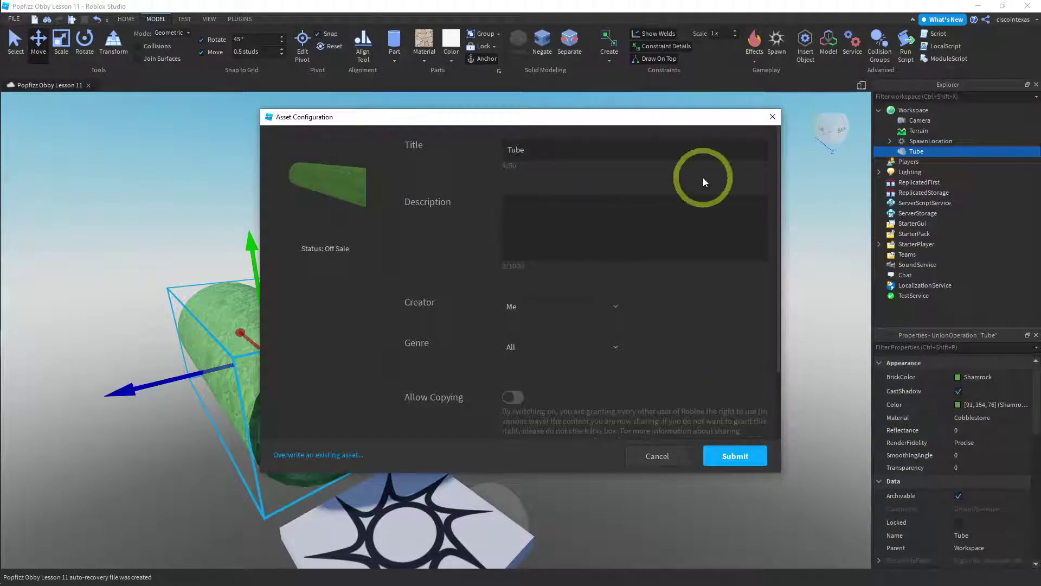
pyautogui.click(654, 456)
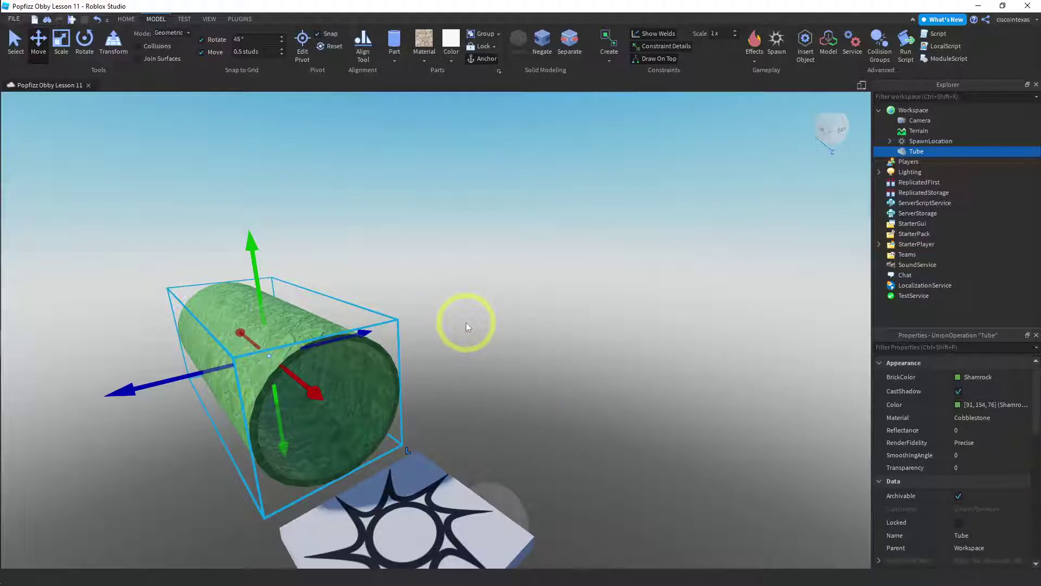
# Deselect the tube and view it together with the spawn platform from directly above, with open space around them.
pyautogui.click(401, 246)
pyautogui.press('a')
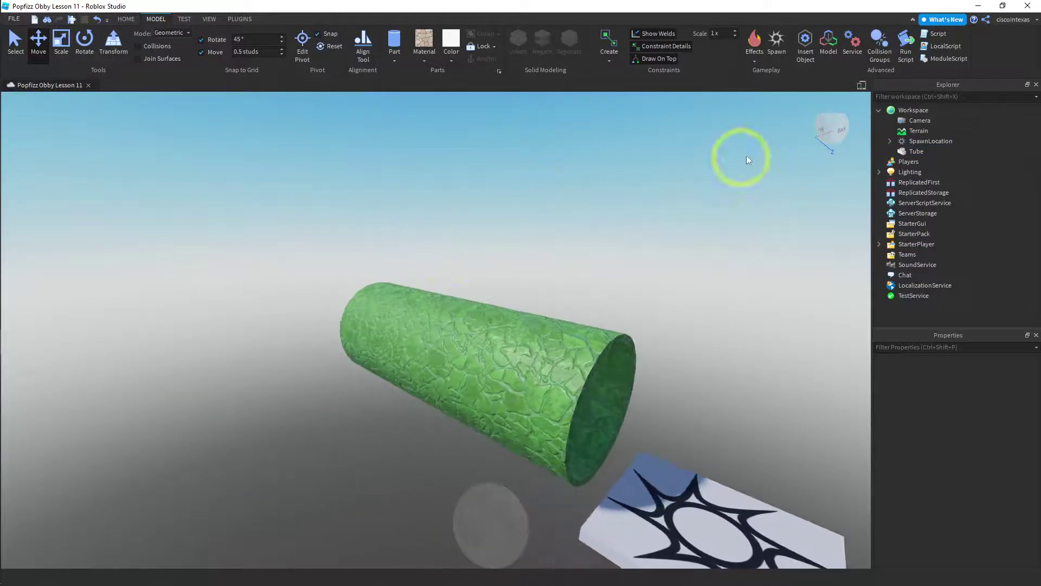
pyautogui.click(809, 134)
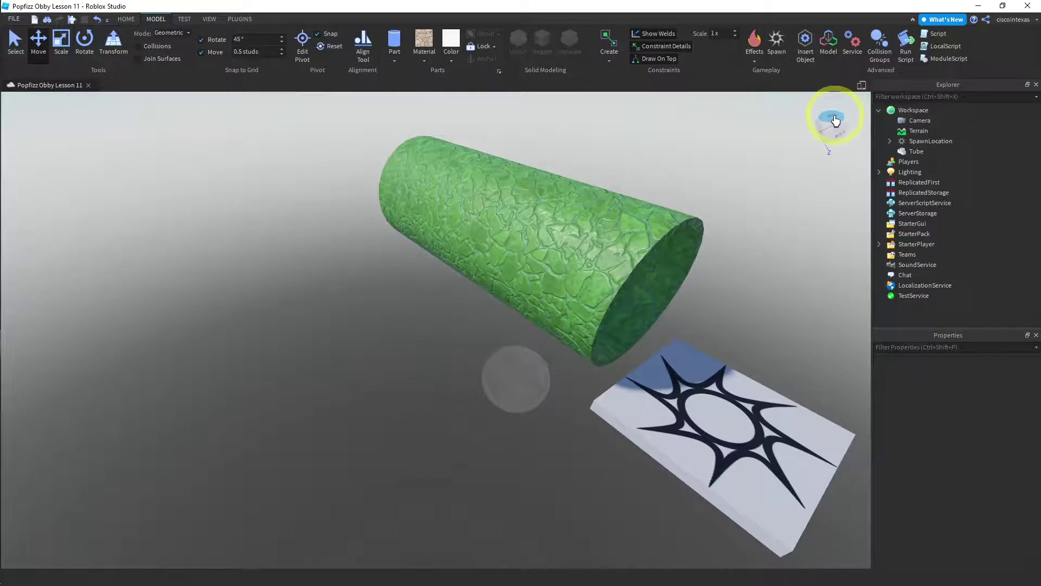
pyautogui.click(835, 121)
pyautogui.press('a')
pyautogui.press('s')
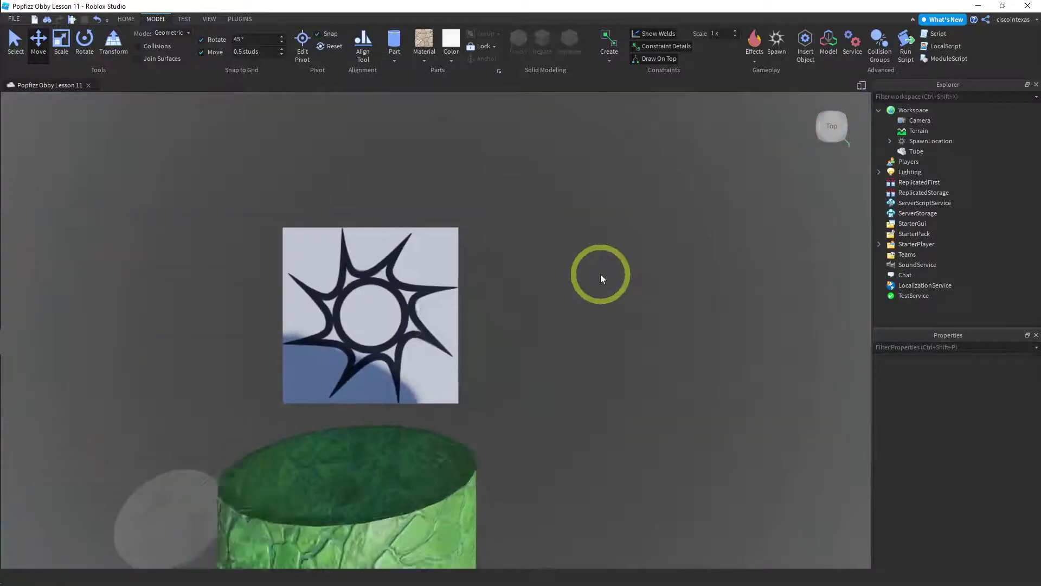
pyautogui.press('s')
pyautogui.moveTo(538, 347); pyautogui.dragTo(538, 360, button='right')
pyautogui.press('e')
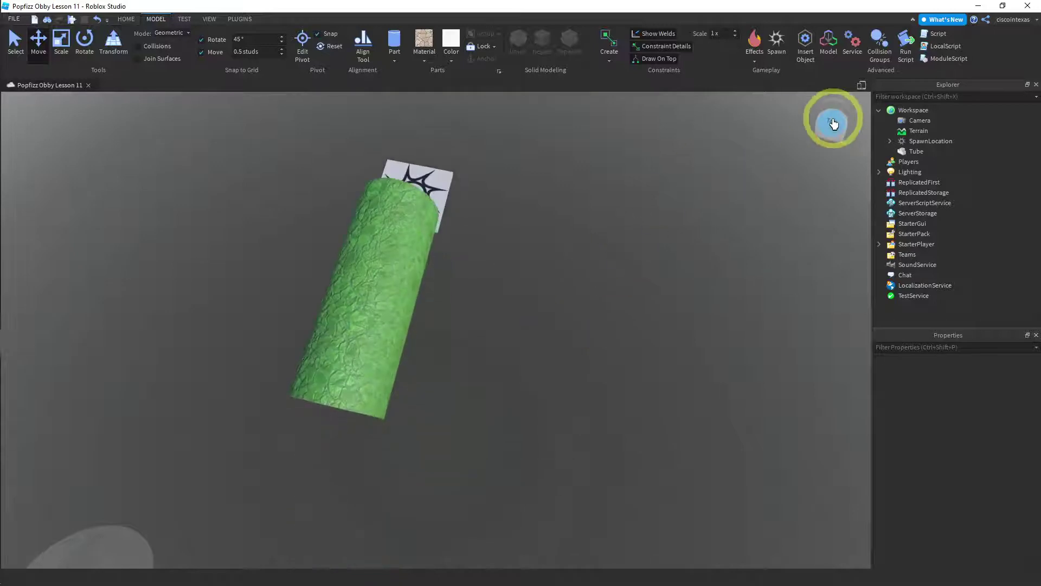
pyautogui.click(833, 123)
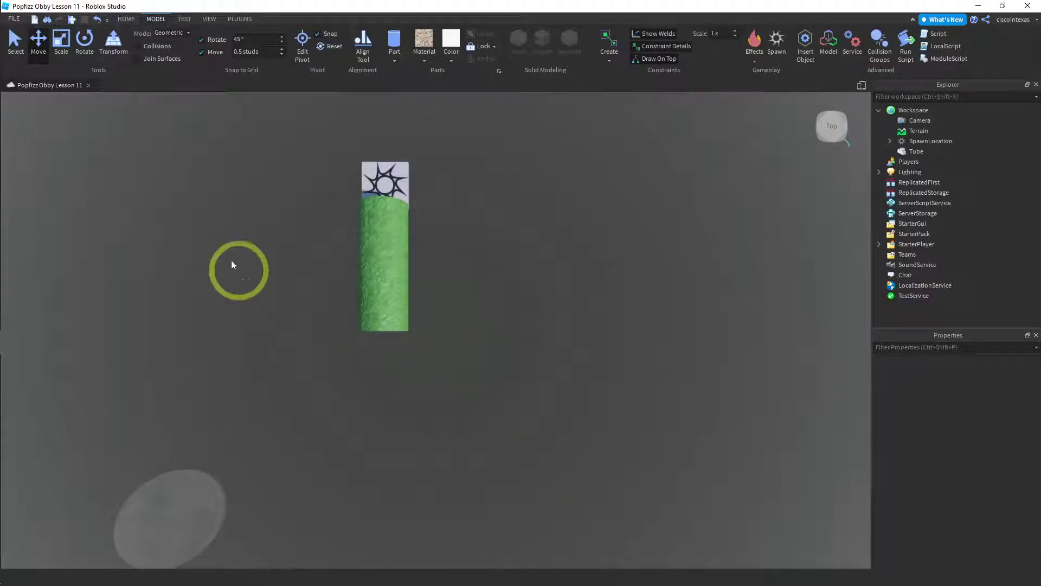
pyautogui.click(125, 19)
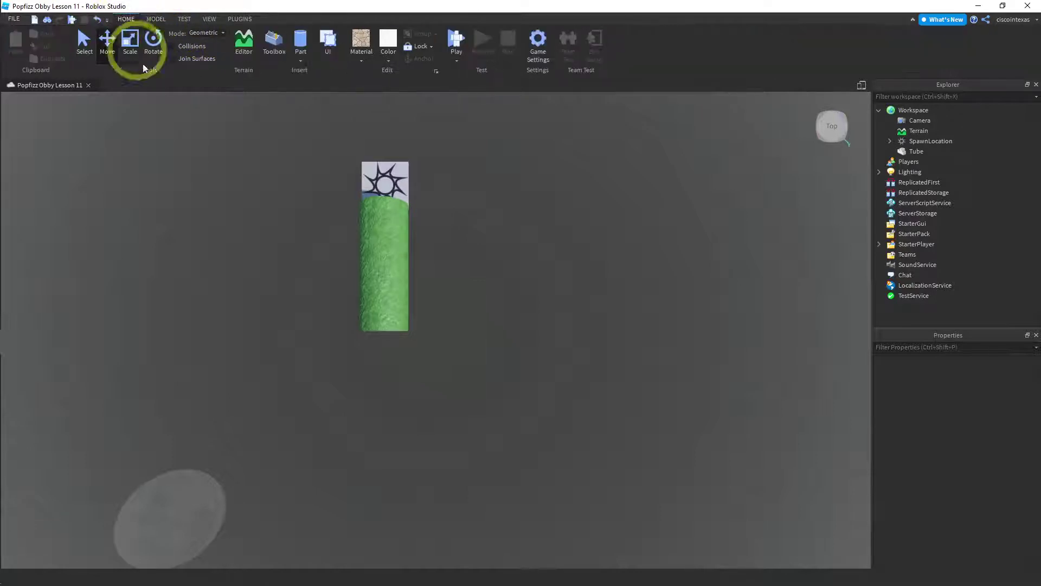
# Duplicate the Tube and move the copy straight beyond the original's far end.
pyautogui.click(388, 247)
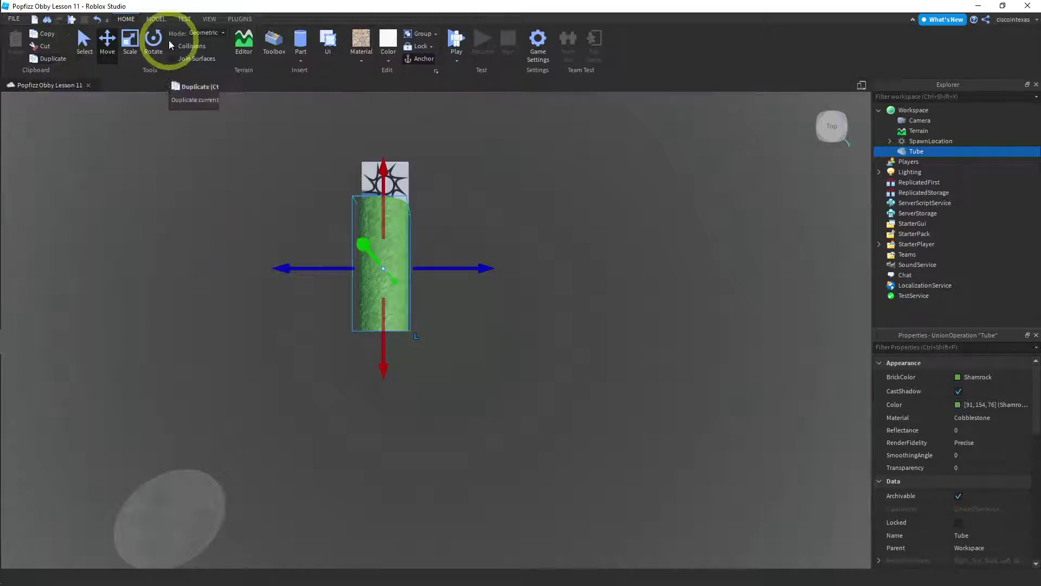
pyautogui.click(57, 60)
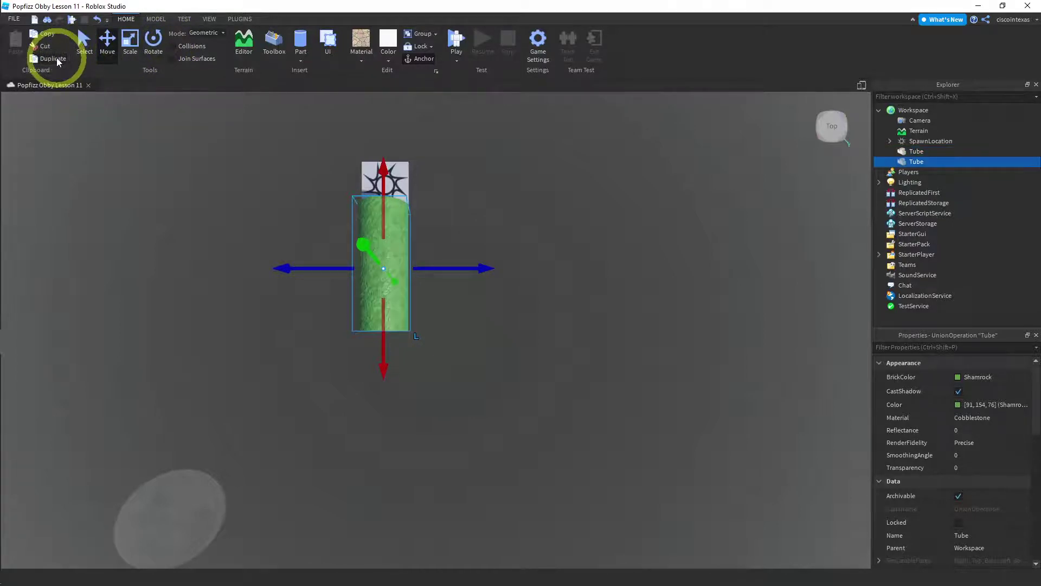
pyautogui.moveTo(383, 172); pyautogui.dragTo(384, 305)
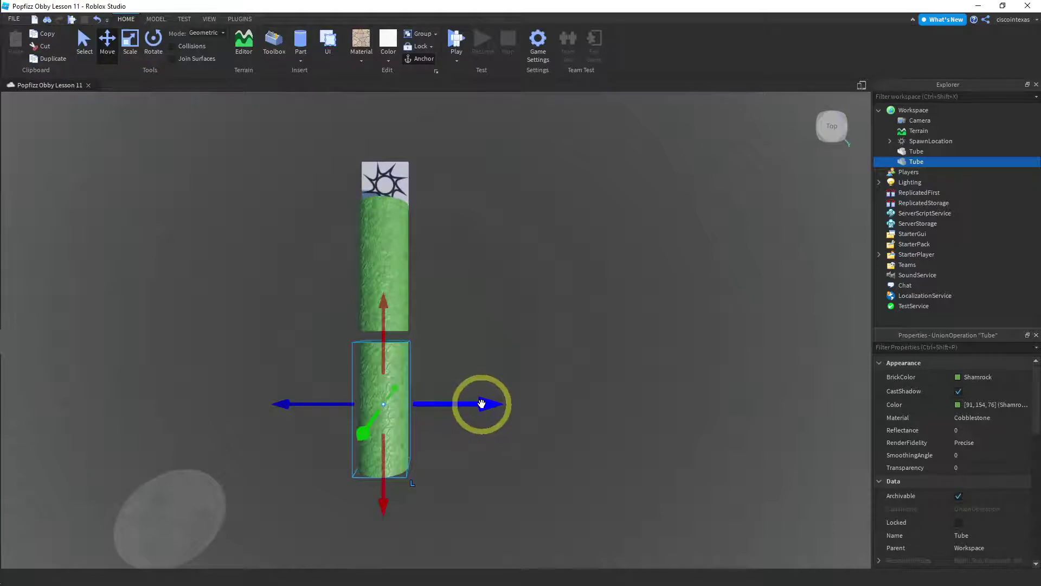
# Rotate the copied tube about 45 degrees horizontally and fit its near end against the end of the first tube.
pyautogui.click(152, 43)
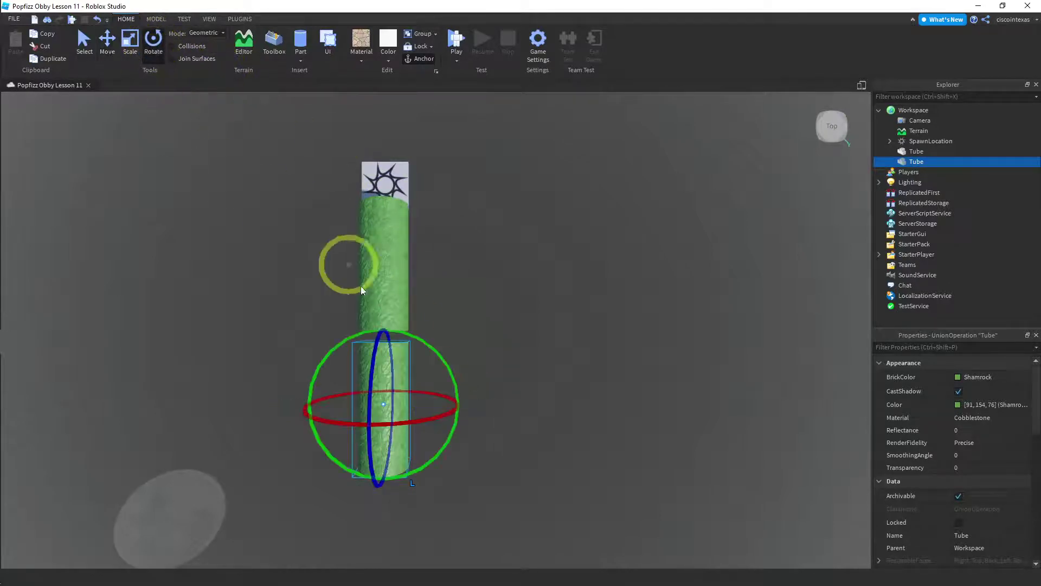
pyautogui.moveTo(437, 458); pyautogui.dragTo(467, 423)
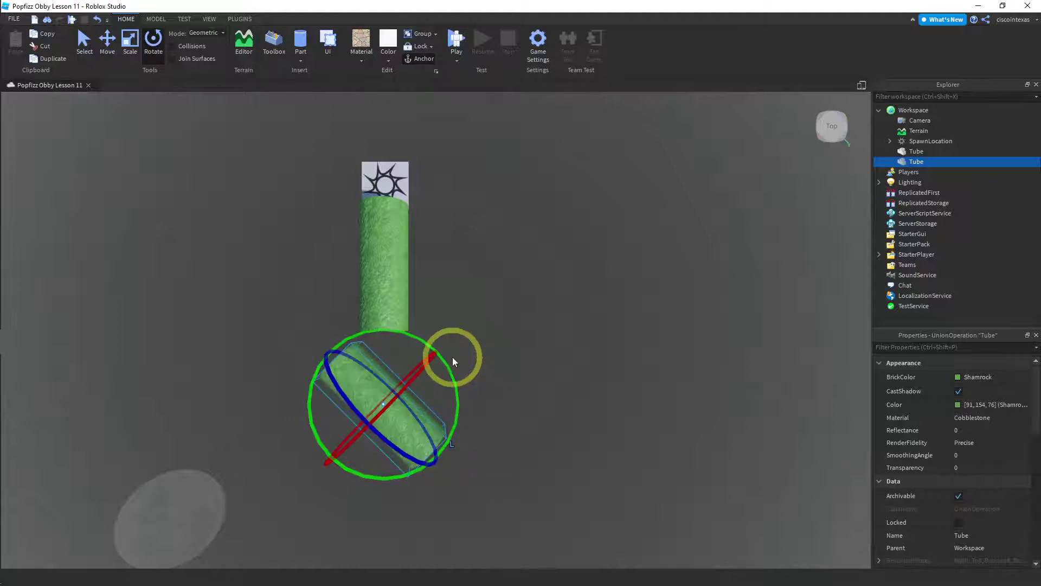
pyautogui.click(107, 46)
pyautogui.moveTo(449, 330); pyautogui.dragTo(490, 326)
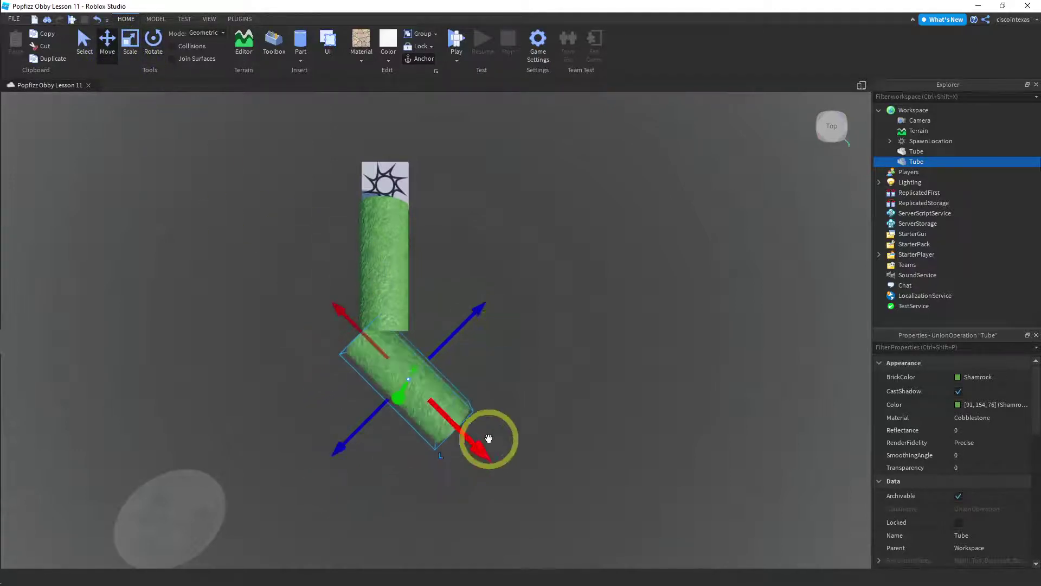
pyautogui.moveTo(479, 451); pyautogui.dragTo(495, 461)
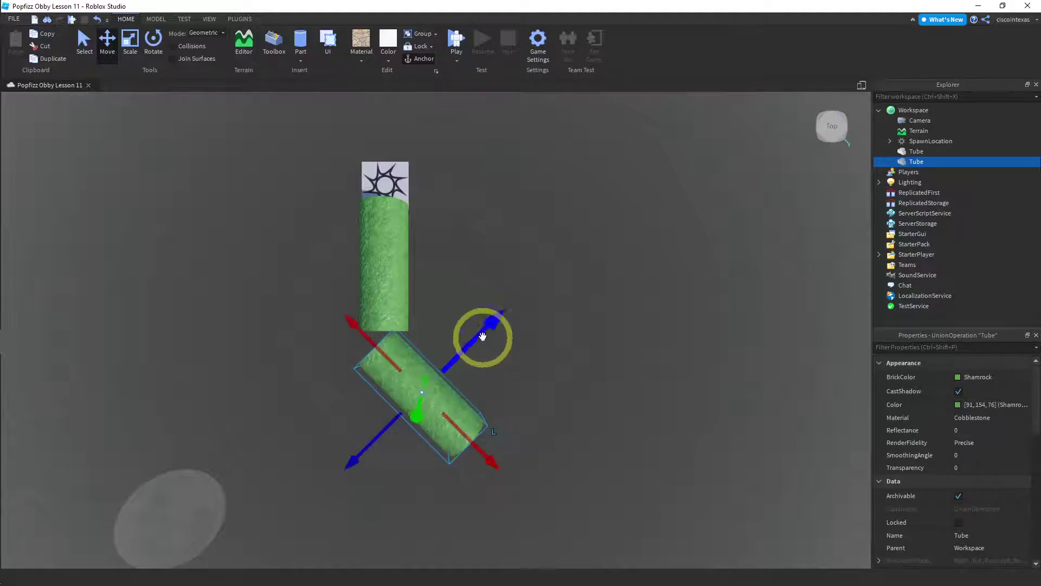
pyautogui.moveTo(483, 330); pyautogui.dragTo(492, 319)
pyautogui.moveTo(360, 309); pyautogui.dragTo(353, 304)
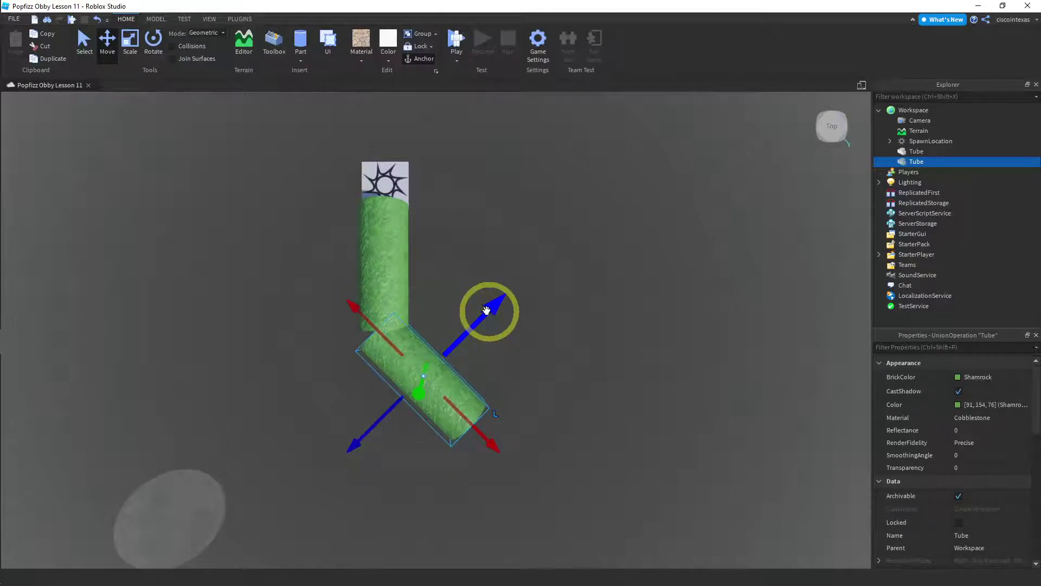
pyautogui.click(160, 21)
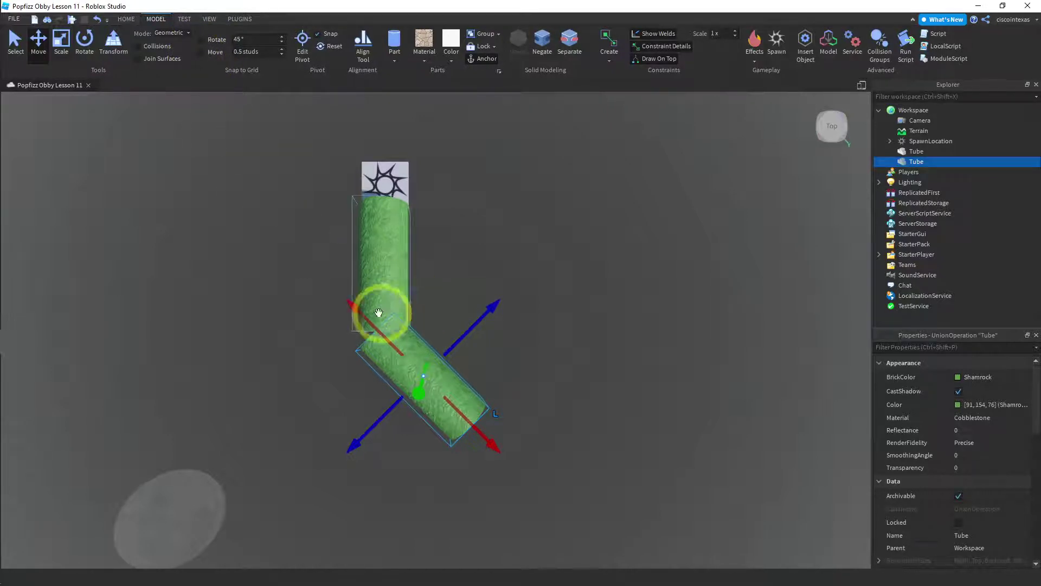
pyautogui.moveTo(351, 308); pyautogui.dragTo(348, 299)
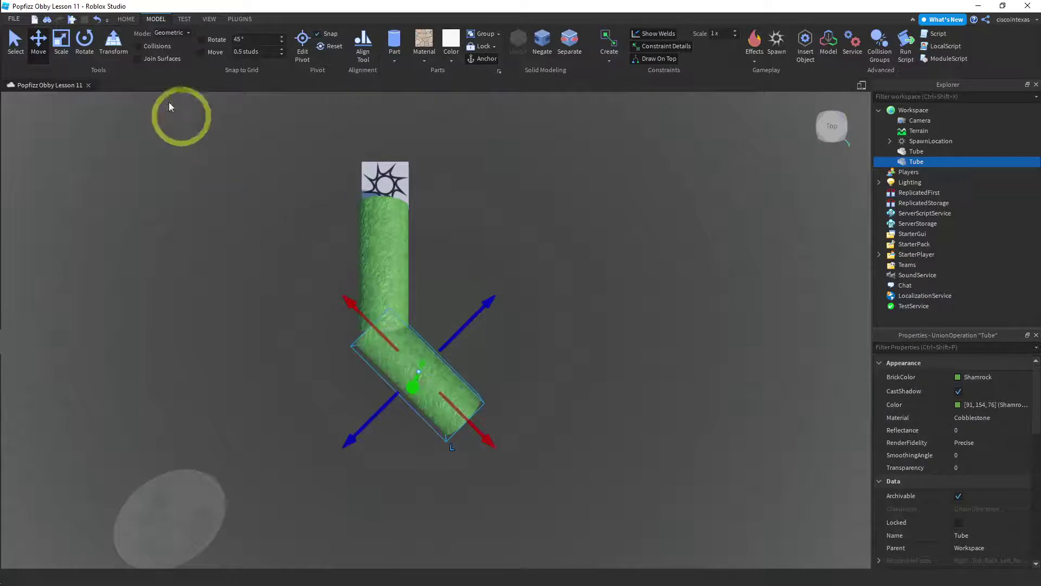
# Turn the second tube back slightly for a gentler bend and reposition it just past the first tube's end.
pyautogui.click(88, 47)
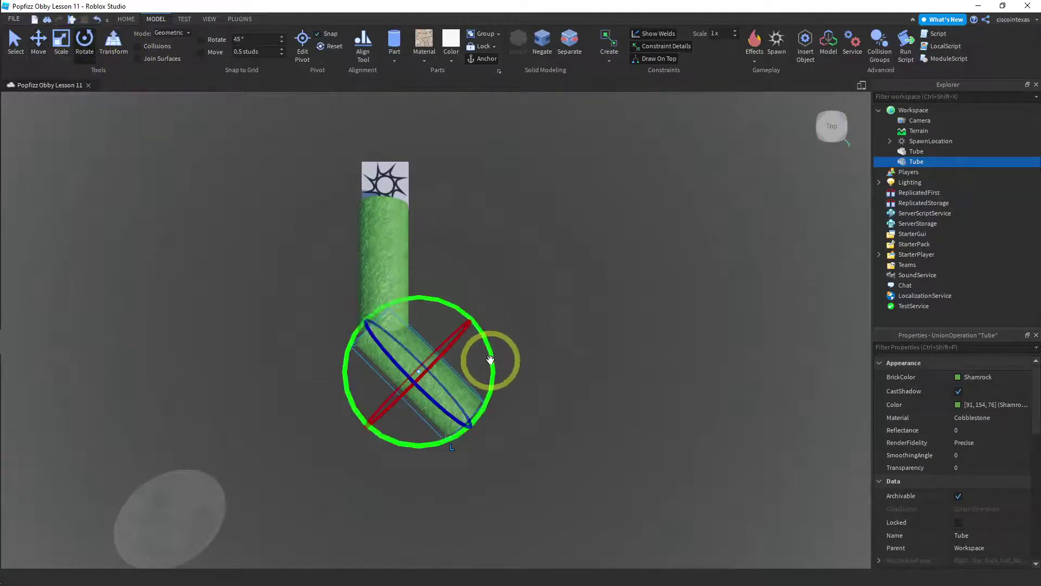
pyautogui.moveTo(490, 364); pyautogui.dragTo(485, 366)
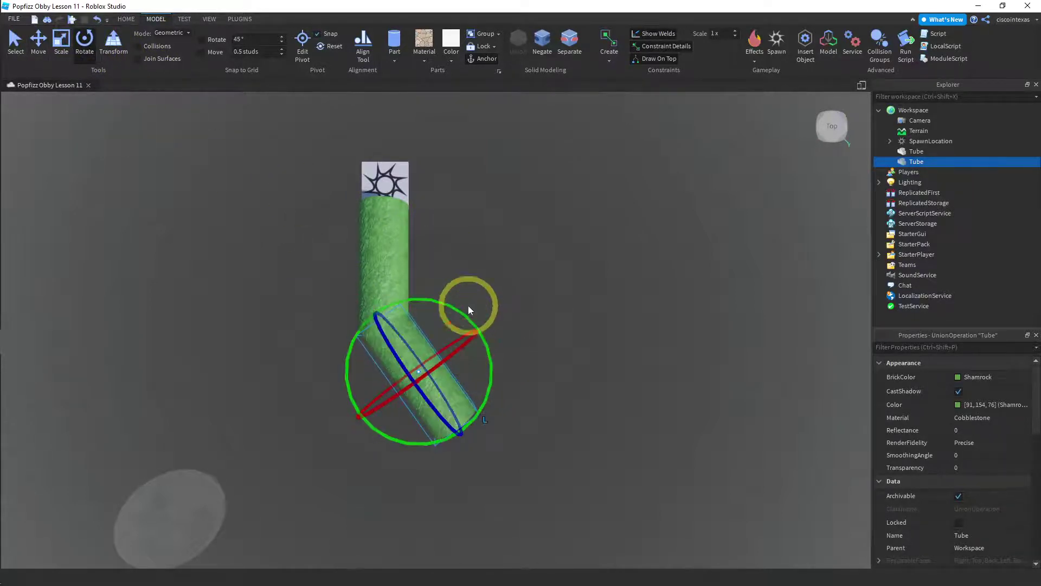
pyautogui.click(38, 46)
pyautogui.moveTo(503, 316); pyautogui.dragTo(487, 325)
pyautogui.moveTo(350, 296); pyautogui.dragTo(362, 311)
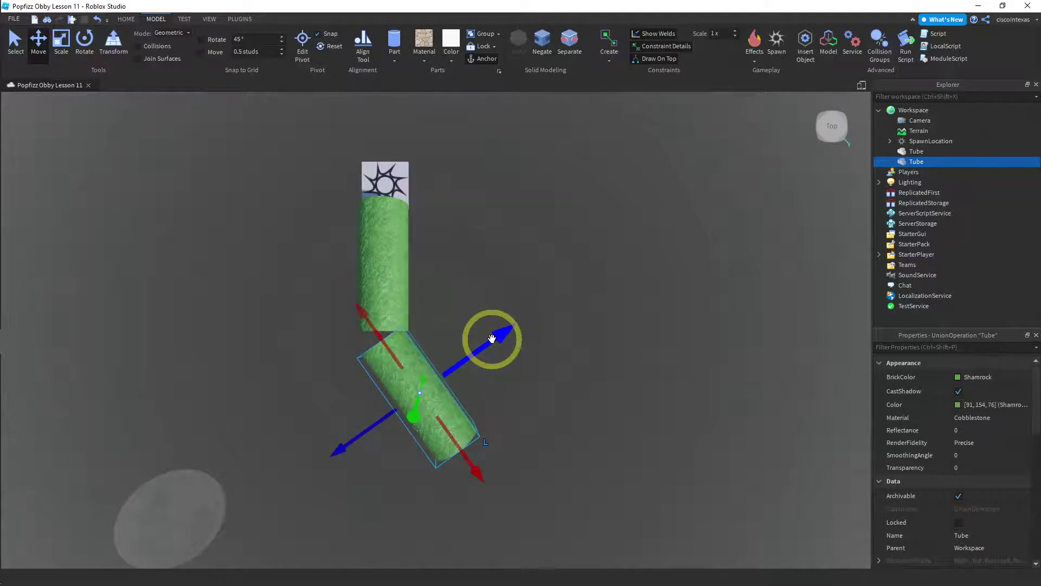
# Straighten the second tube a little more and shift it until it overlaps the first tube's end in a closed joint, then deselect it.
pyautogui.click(84, 46)
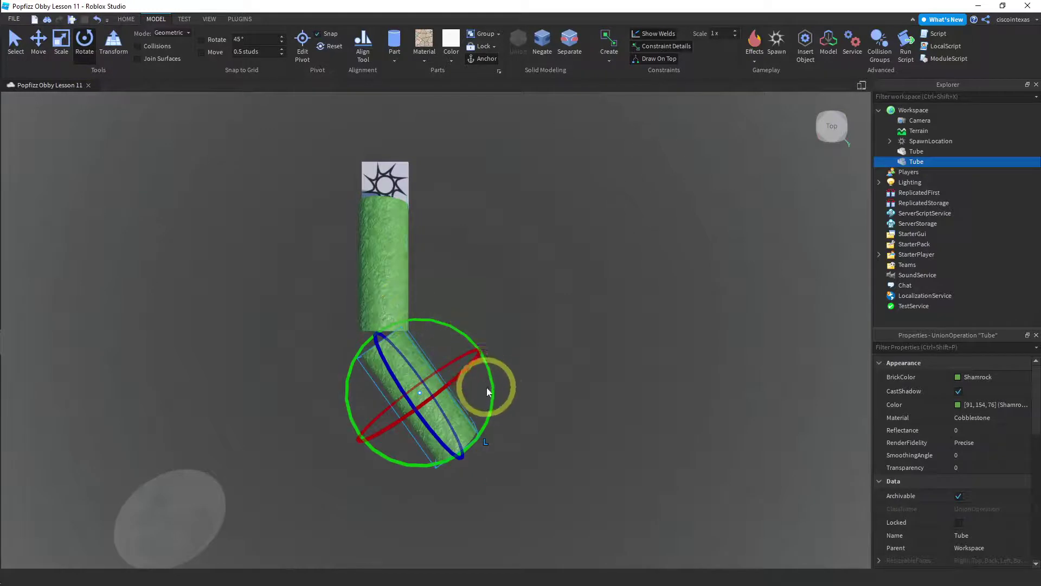
pyautogui.moveTo(494, 394); pyautogui.dragTo(480, 404)
pyautogui.click(39, 46)
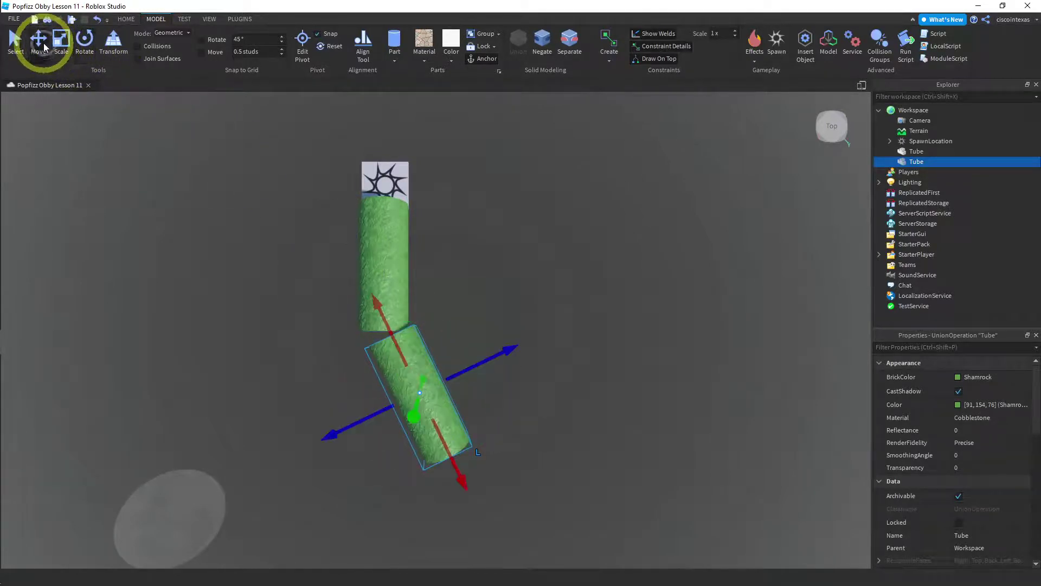
pyautogui.moveTo(376, 305); pyautogui.dragTo(371, 294)
pyautogui.moveTo(506, 340); pyautogui.dragTo(499, 344)
pyautogui.moveTo(369, 302); pyautogui.dragTo(372, 293)
pyautogui.click(500, 262)
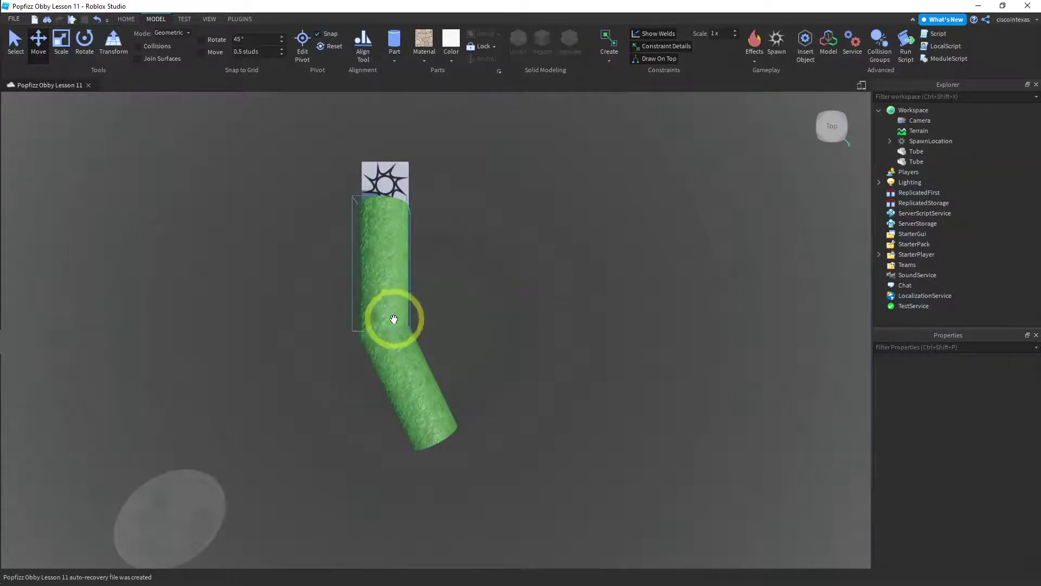
# Duplicate the second tube and slide the copy along its length to the second tube's far end.
pyautogui.click(414, 375)
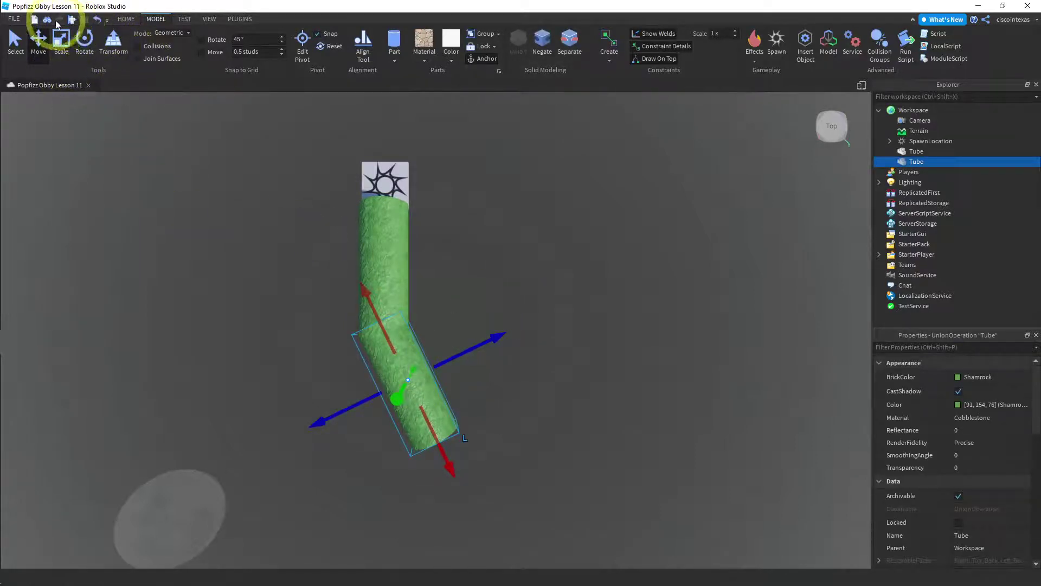
pyautogui.click(128, 20)
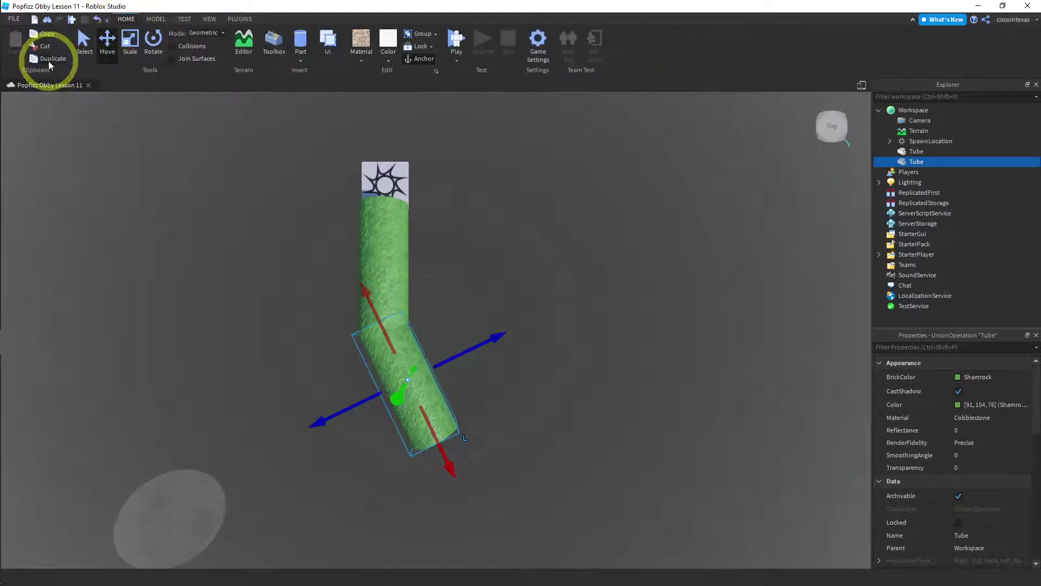
pyautogui.click(49, 61)
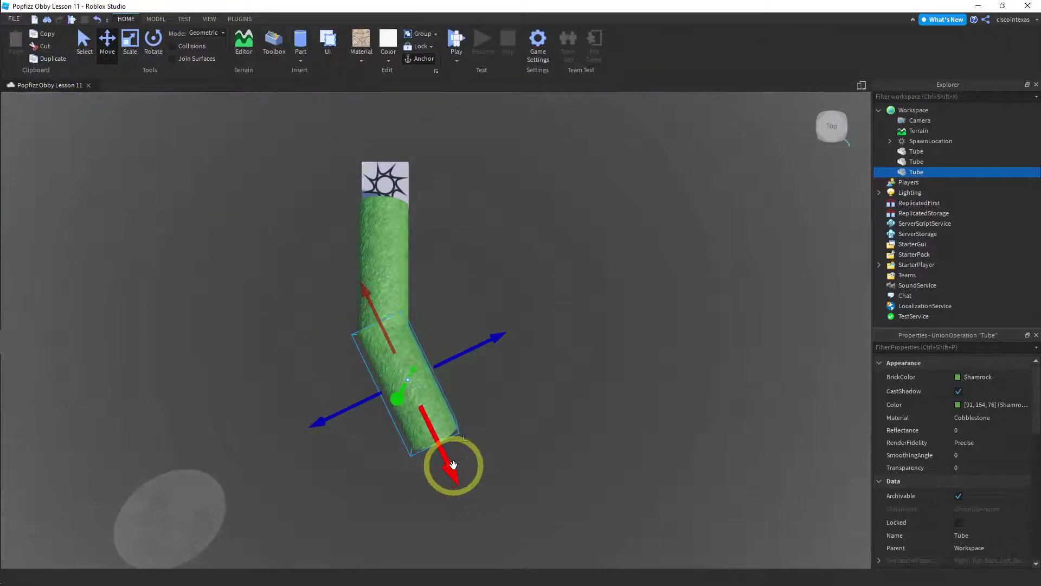
pyautogui.moveTo(453, 465); pyautogui.dragTo(518, 578)
pyautogui.press('q')
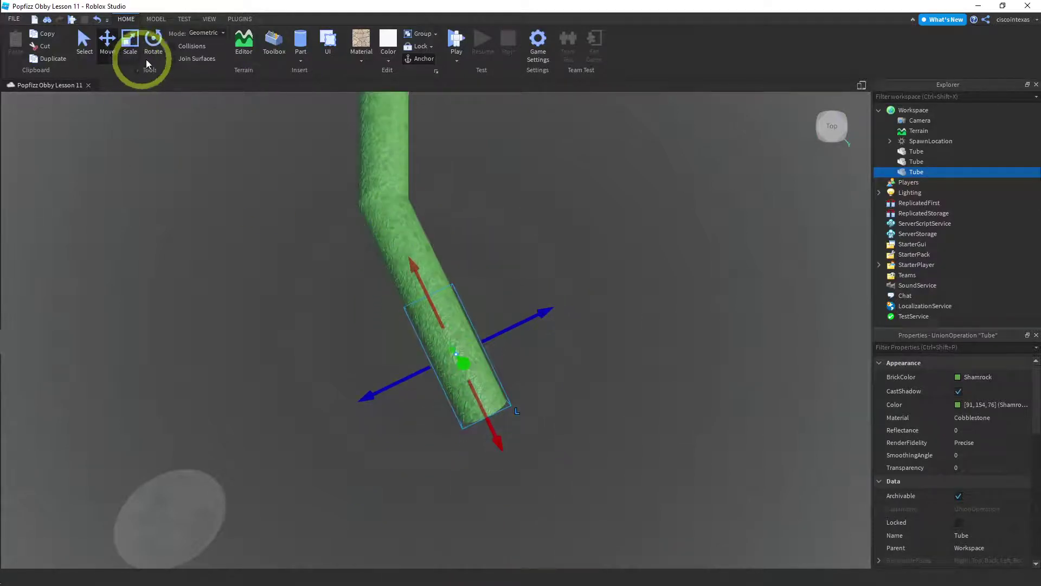
# Rotate the third tube horizontally to continue the bend and fit its near end against the second tube's end.
pyautogui.click(154, 50)
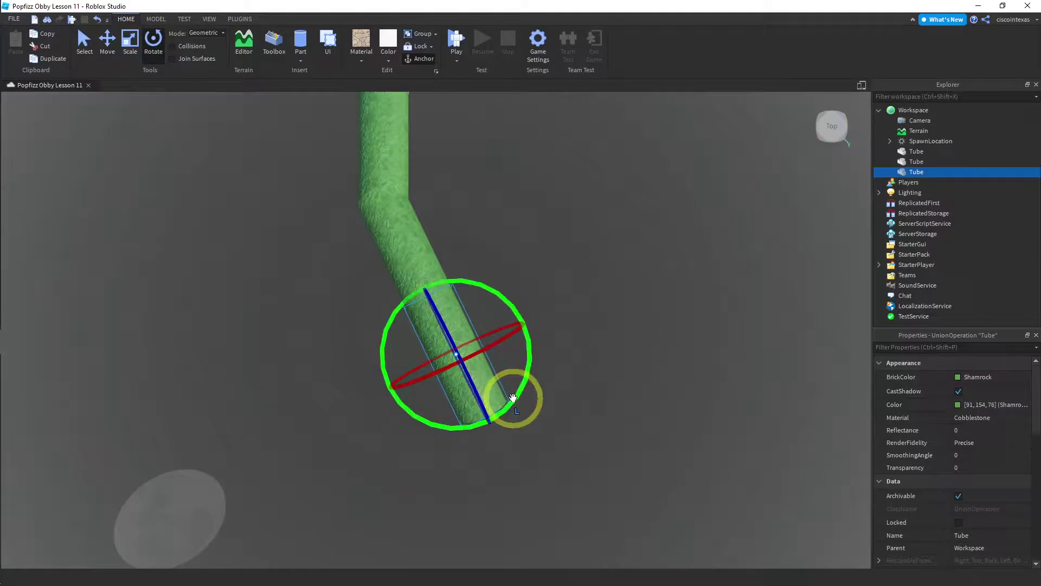
pyautogui.moveTo(509, 397); pyautogui.dragTo(530, 372)
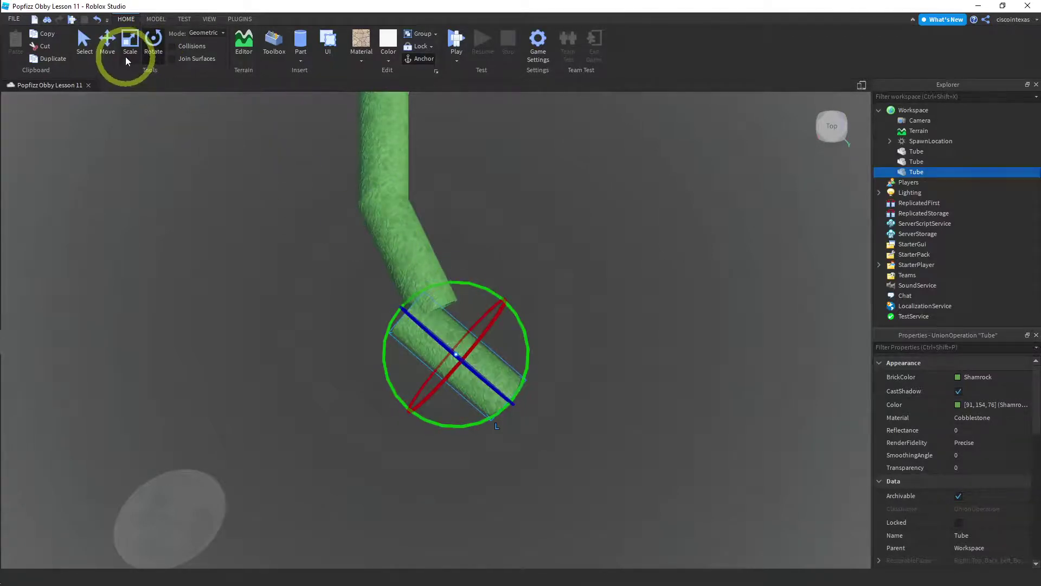
pyautogui.click(105, 46)
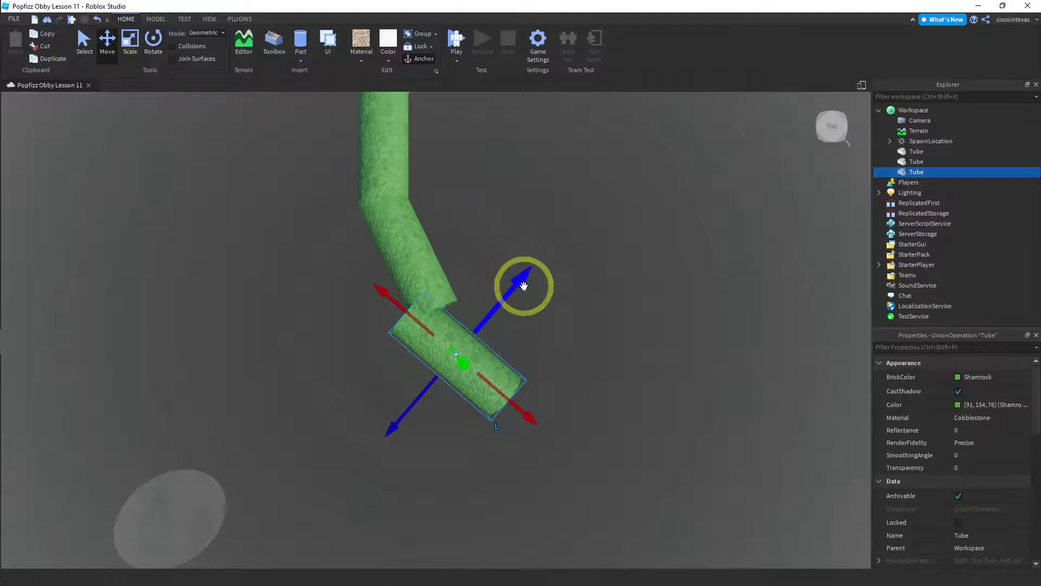
pyautogui.moveTo(522, 286); pyautogui.dragTo(540, 270)
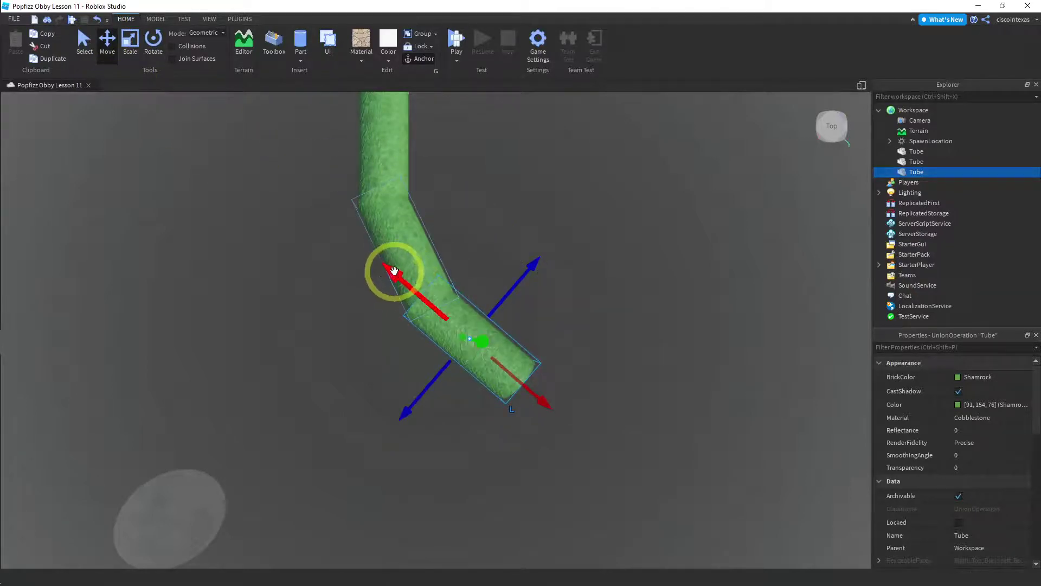
pyautogui.moveTo(393, 271); pyautogui.dragTo(404, 276)
# Deselect the third tube and examine the three-section curved tube from an angle and at its open end.
pyautogui.click(547, 214)
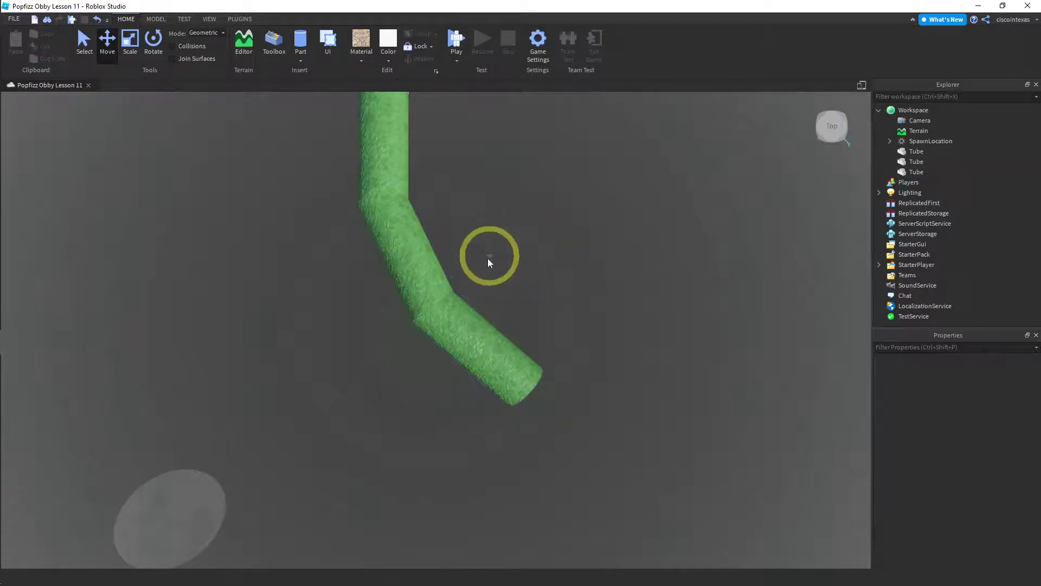
pyautogui.moveTo(362, 314); pyautogui.dragTo(387, 231, button='right')
pyautogui.press('q')
pyautogui.press('q')
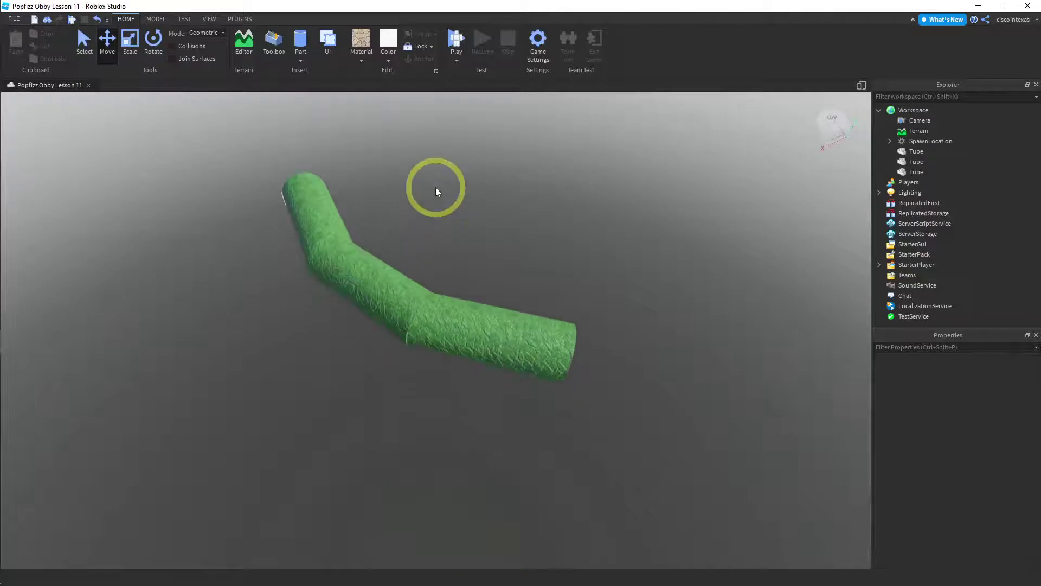
pyautogui.press('e')
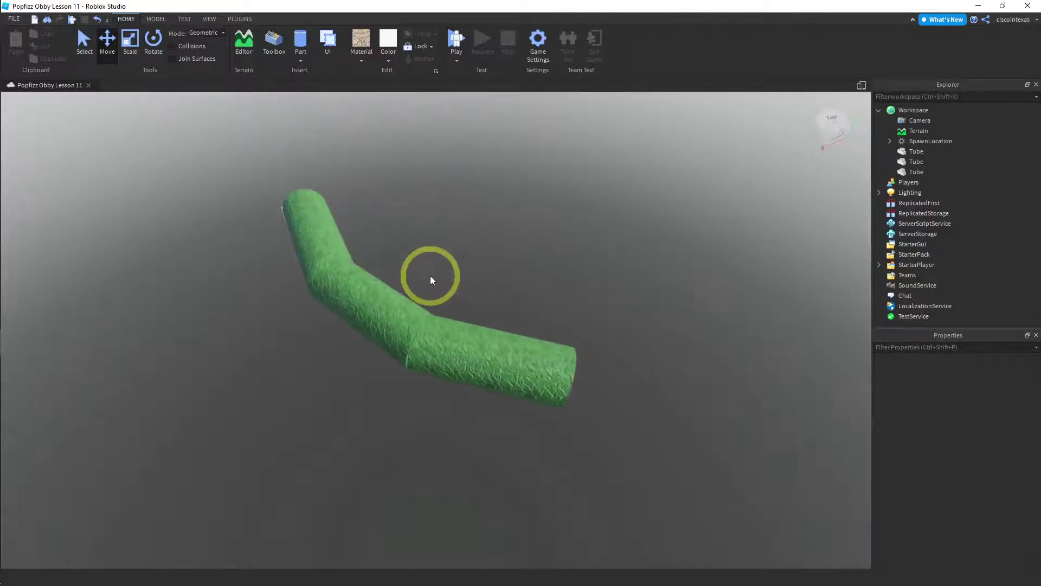
pyautogui.moveTo(431, 277); pyautogui.dragTo(580, 294, button='right')
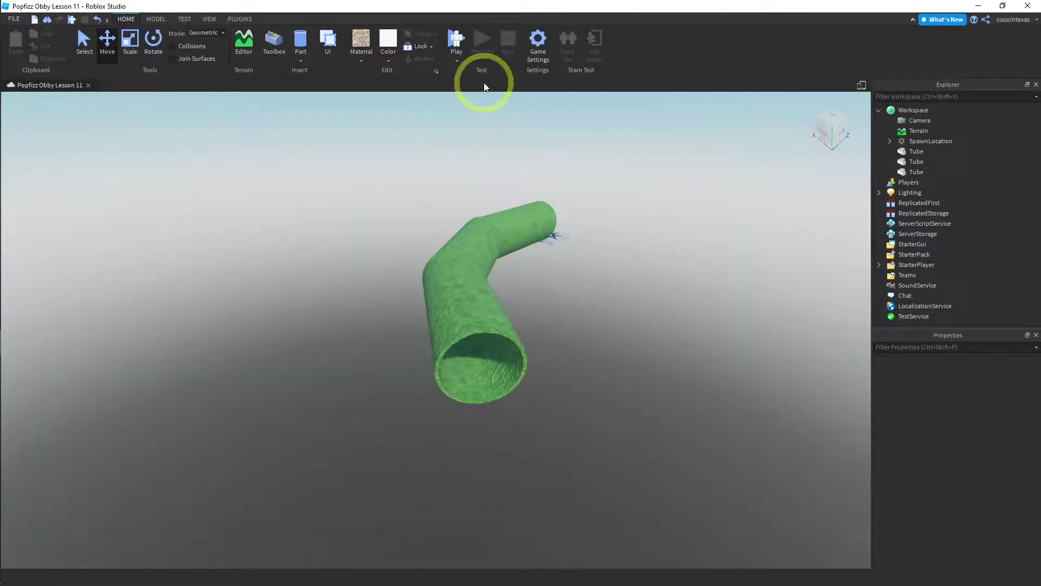
# Start a play test, run the character from the spawn platform into the tube, and look back at the entrance.
pyautogui.click(455, 40)
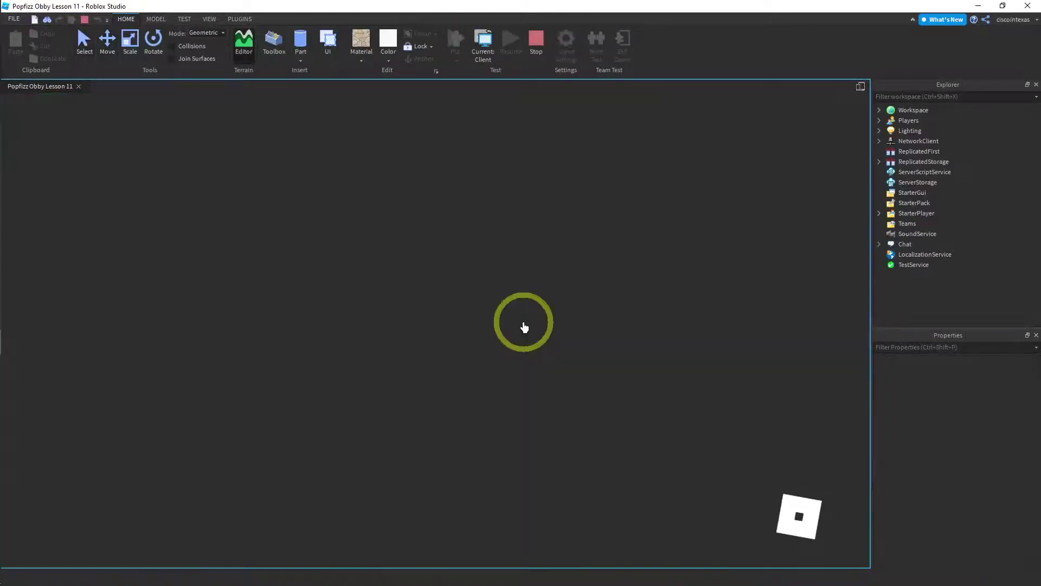
pyautogui.press('w')
pyautogui.press('space')
pyautogui.press('w')
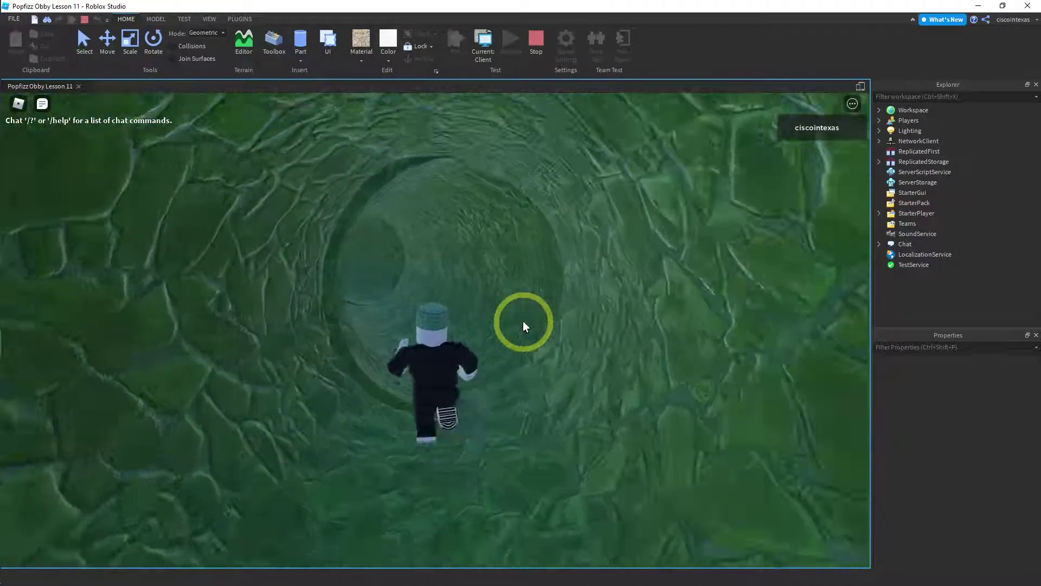
pyautogui.press('Left')
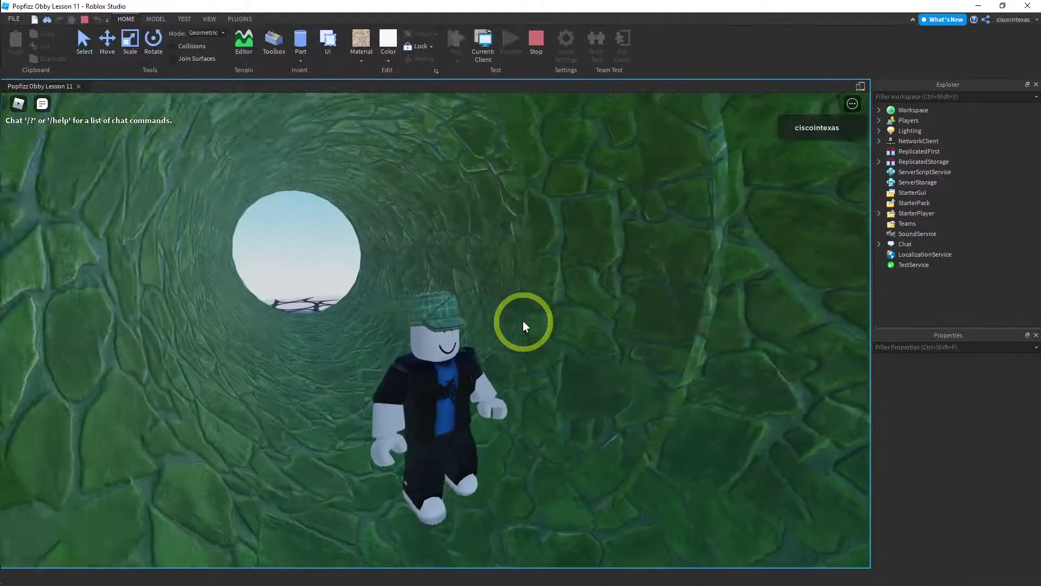
# Run the character through the three curved tube sections to the far open end.
pyautogui.press('Right')
pyautogui.press('w')
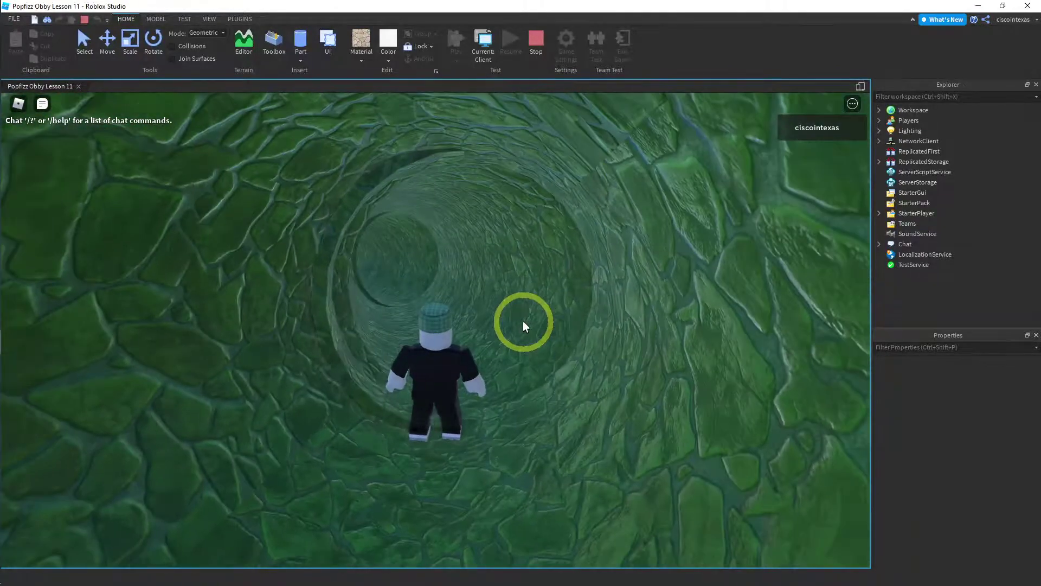
pyautogui.press('w')
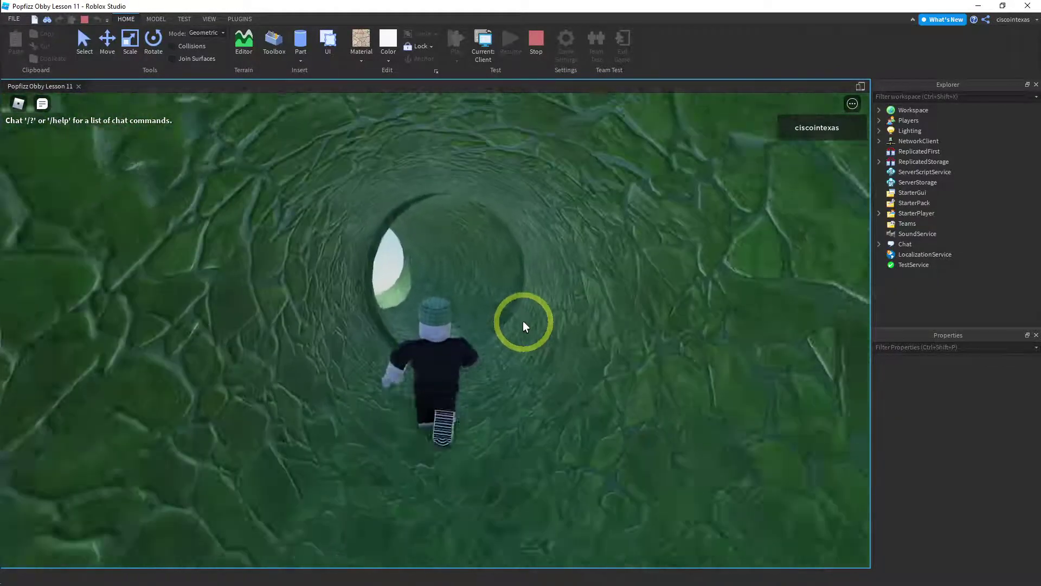
pyautogui.press('w')
# Turn the character around, run back through the tube to the spawn platform, and stop the play test.
pyautogui.press('Right')
pyautogui.press('w')
pyautogui.press('w')
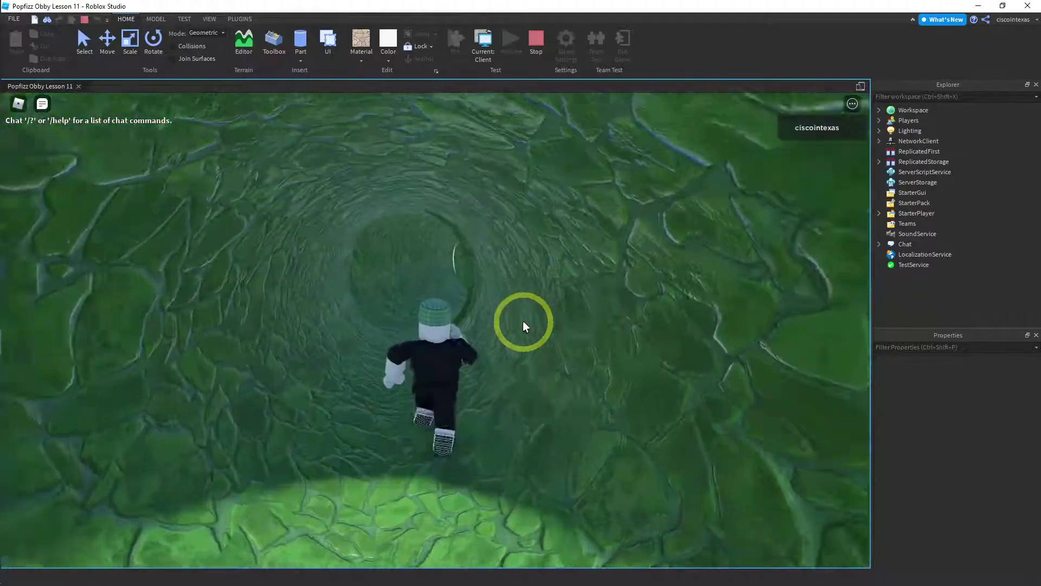
pyautogui.press('w')
pyautogui.press('w')
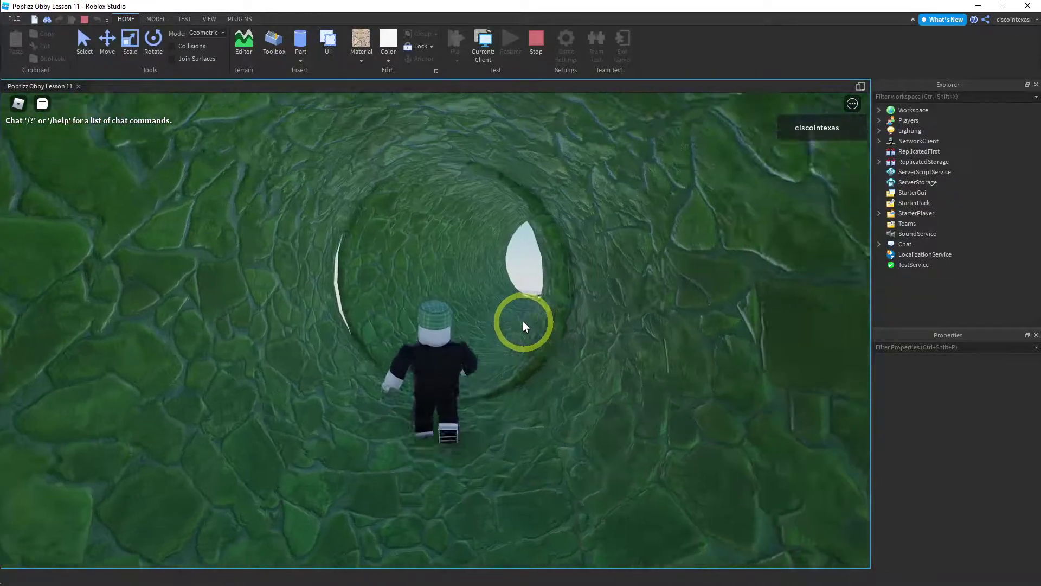
pyautogui.press('w')
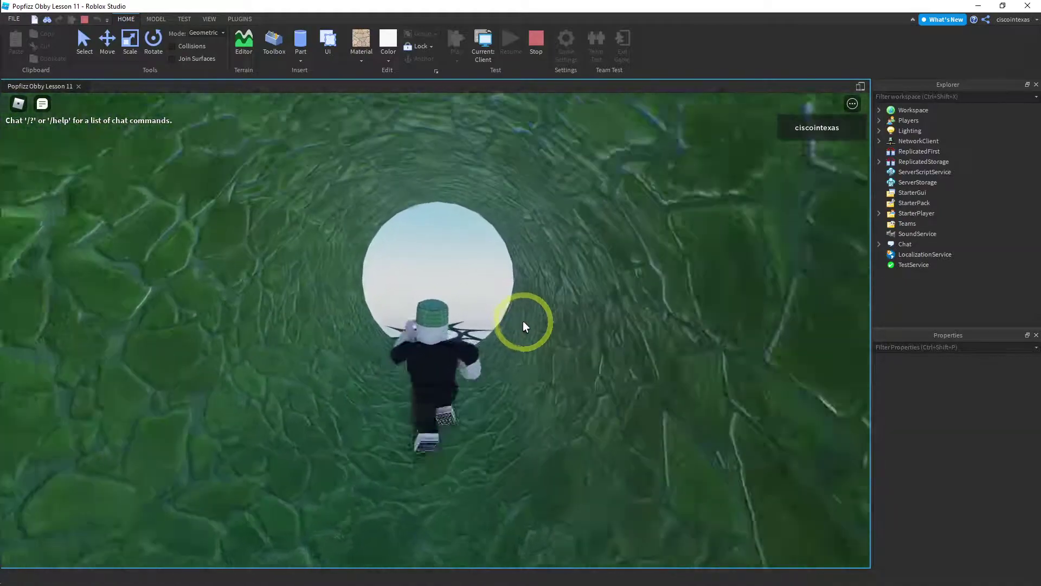
pyautogui.press('Left')
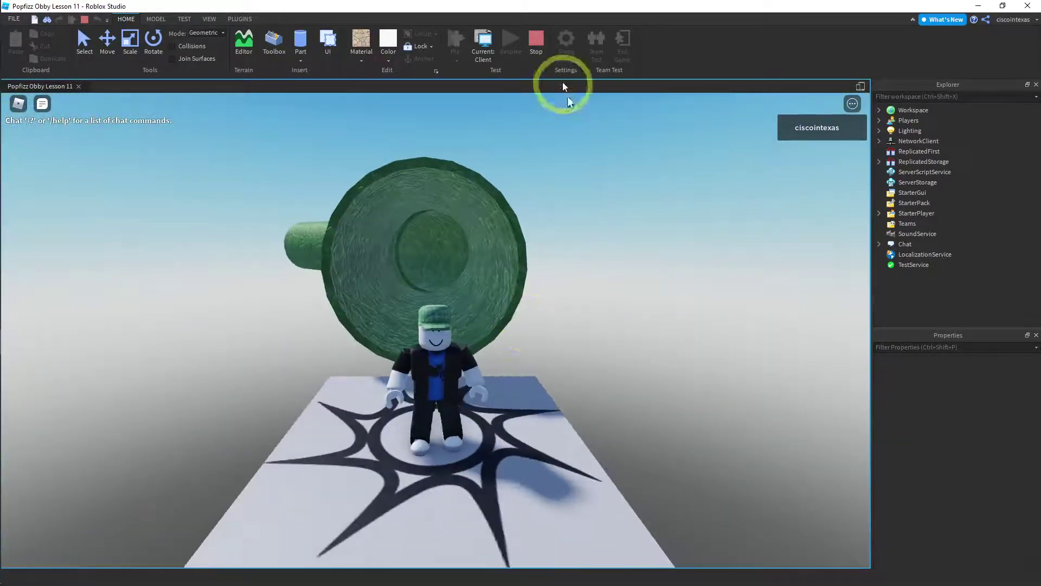
pyautogui.click(532, 41)
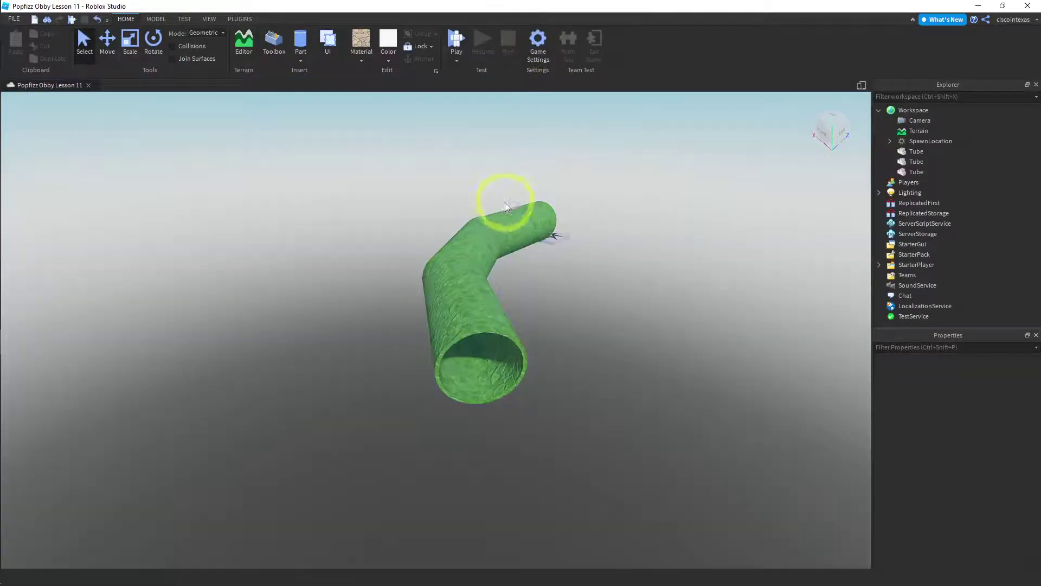
# Delete the third and second tube sections, keeping only the section beside the spawn platform.
pyautogui.moveTo(588, 164); pyautogui.dragTo(587, 164, button='right')
pyautogui.press('e')
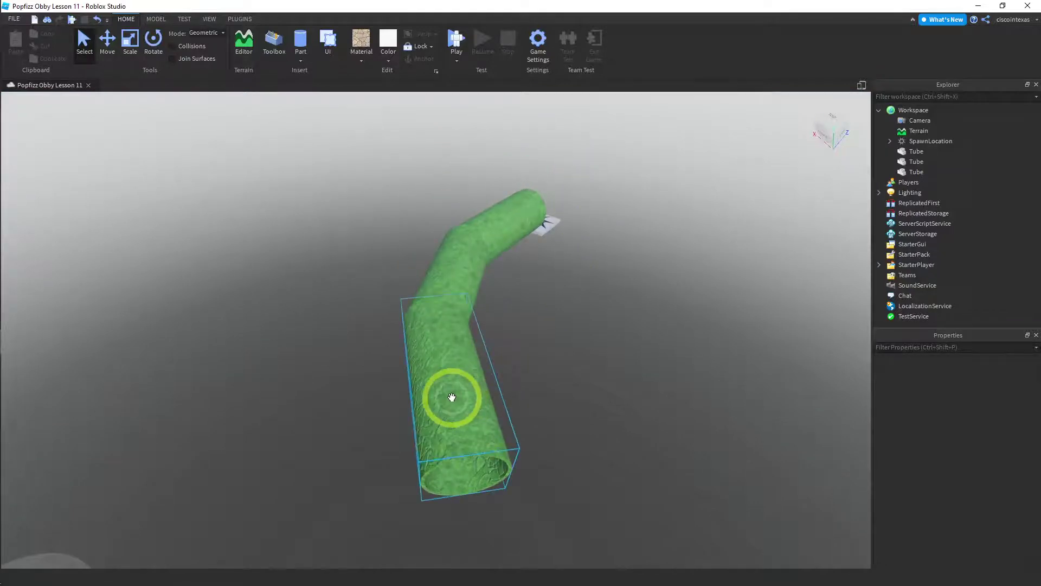
pyautogui.click(451, 397)
pyautogui.press('Delete')
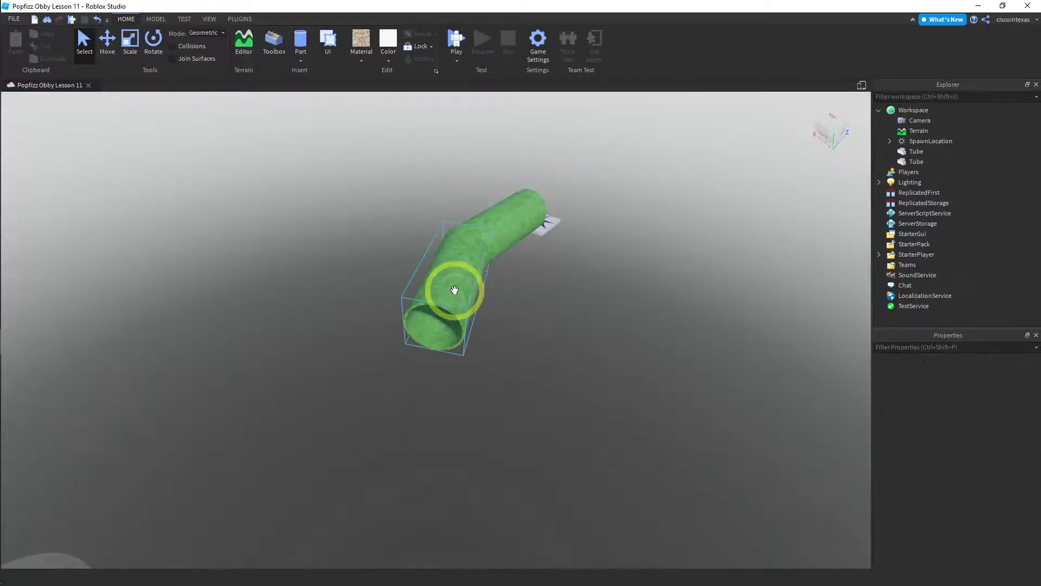
pyautogui.click(454, 291)
pyautogui.press('Delete')
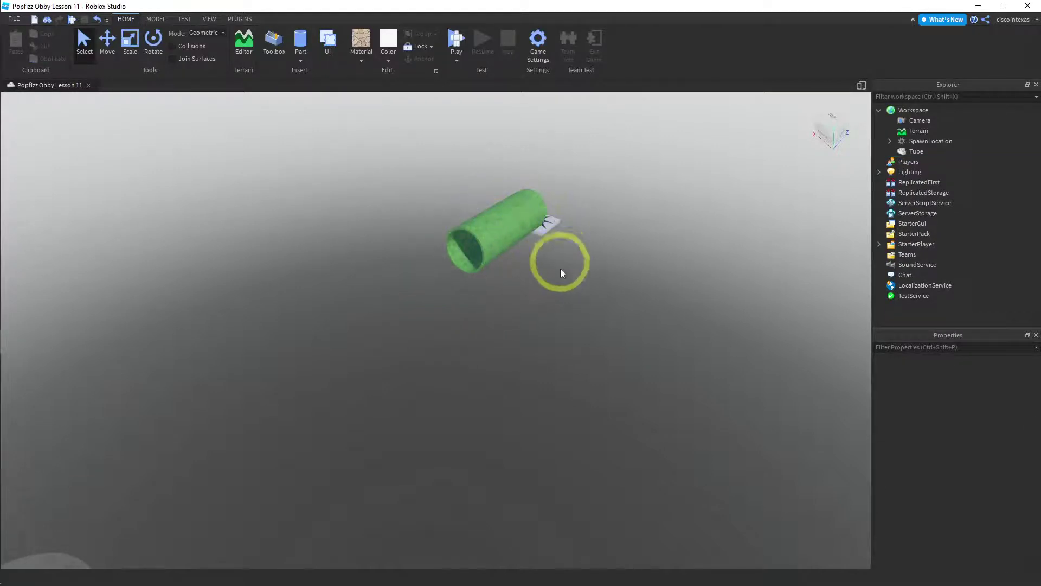
# Insert a block part at the open far end of the remaining tube.
pyautogui.scroll(5, 589, 261)
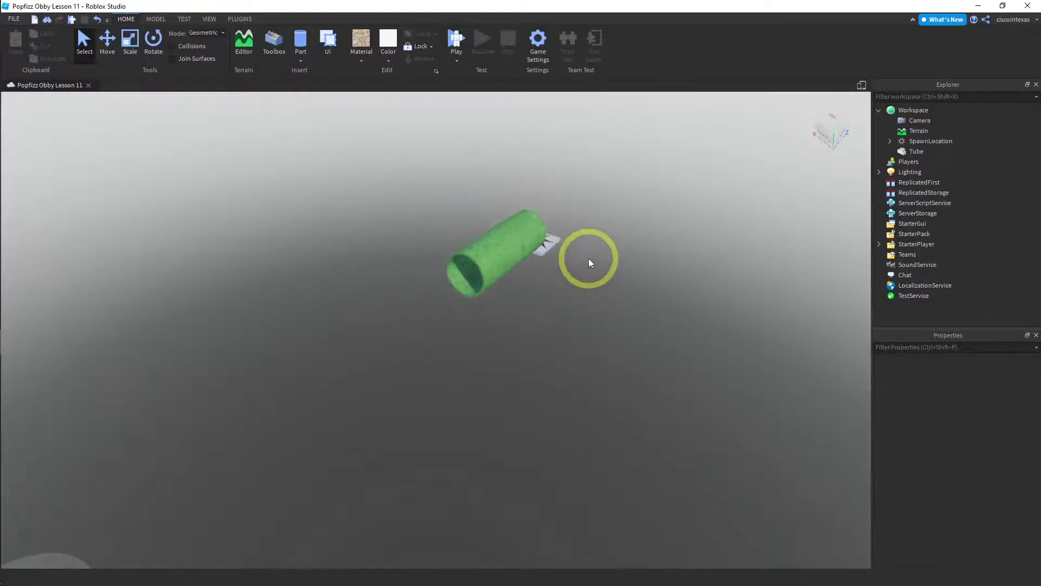
pyautogui.press('a')
pyautogui.press('e')
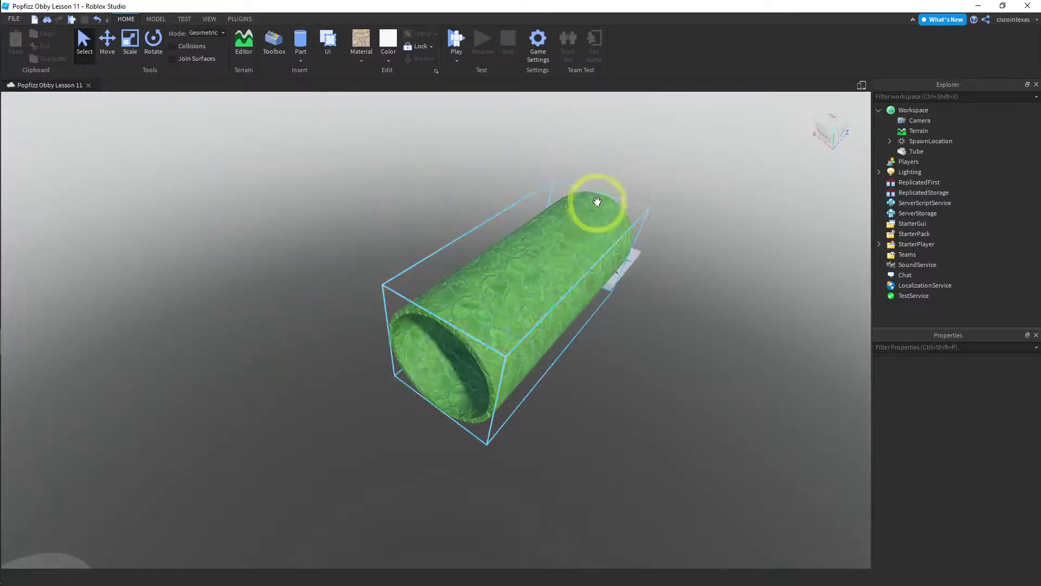
pyautogui.moveTo(597, 197); pyautogui.dragTo(637, 163, button='right')
pyautogui.press('q')
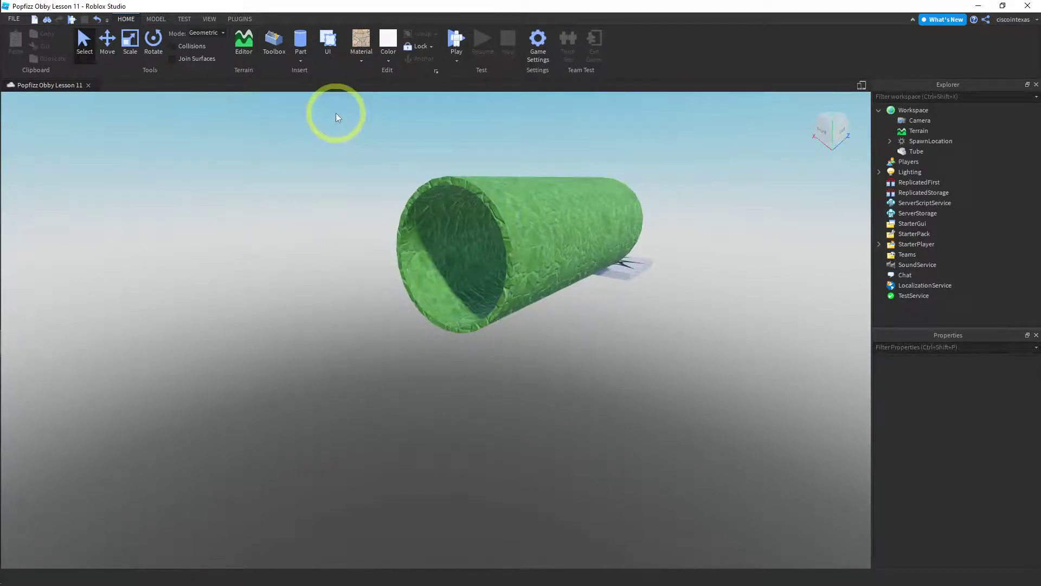
pyautogui.click(301, 61)
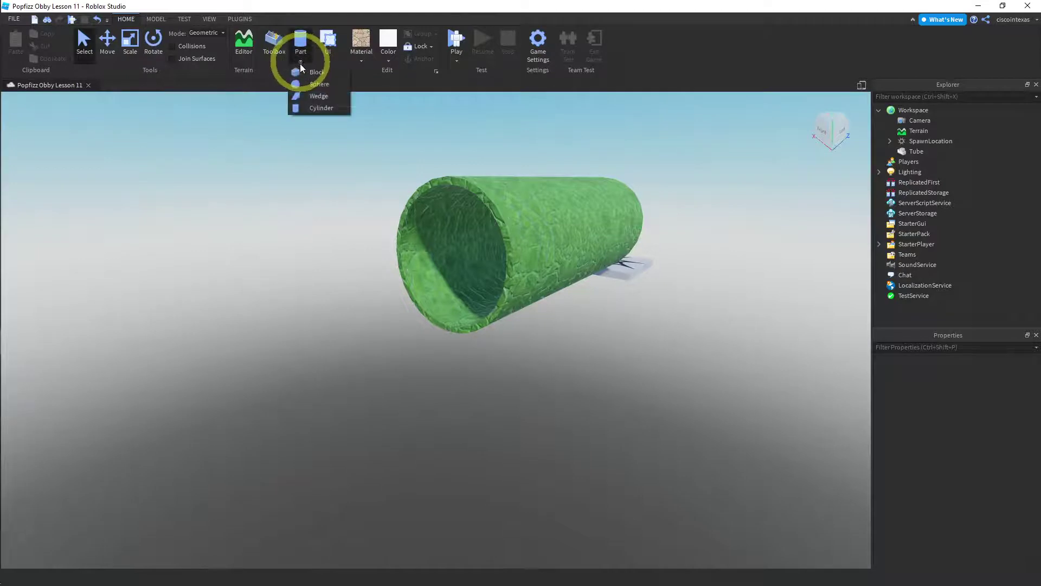
pyautogui.click(318, 74)
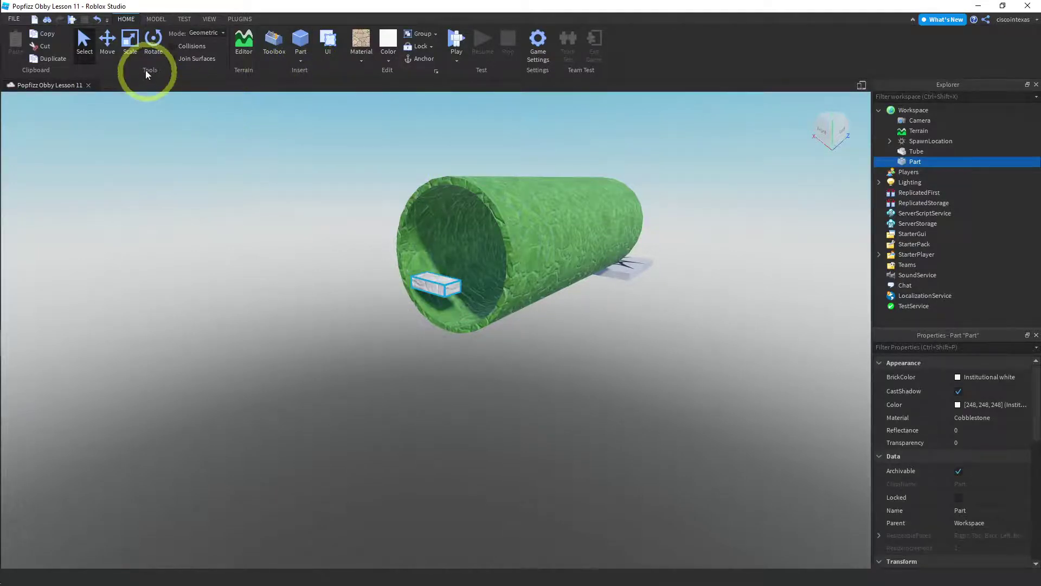
# Scale the block taller, longer and wider to span the tube, and raise it over the tube's upper half.
pyautogui.click(130, 42)
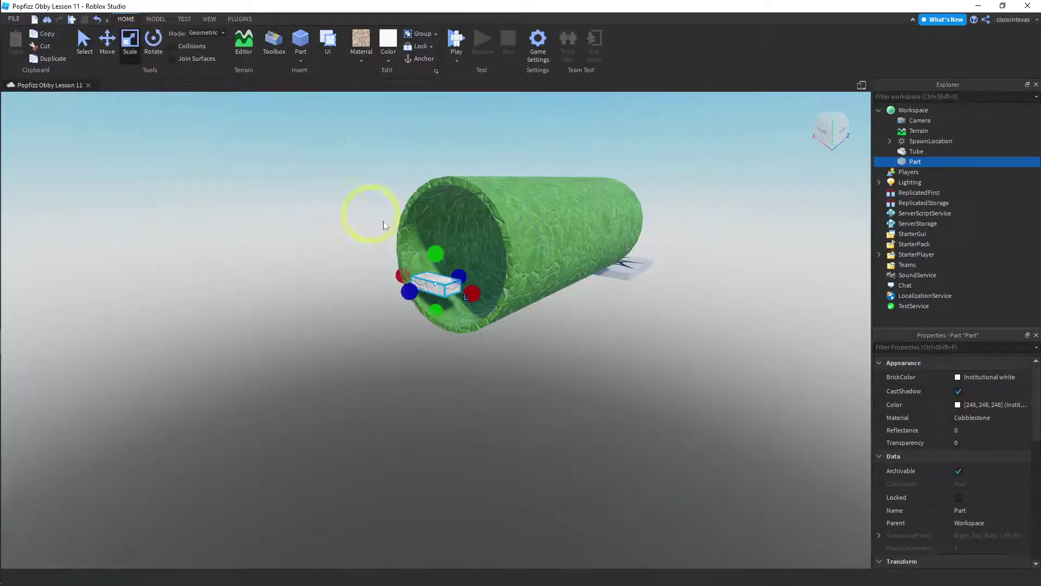
pyautogui.moveTo(433, 252); pyautogui.dragTo(441, 163)
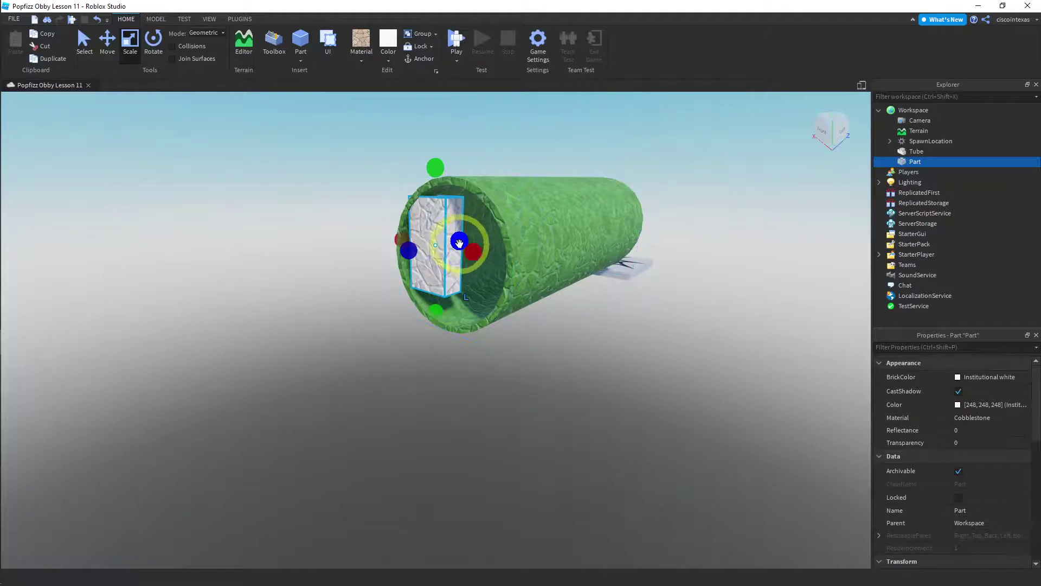
pyautogui.moveTo(457, 241); pyautogui.dragTo(667, 229)
pyautogui.moveTo(522, 216)
pyautogui.mouseDown()
pyautogui.moveTo(498, 216)
pyautogui.moveTo(506, 216)
pyautogui.mouseUp()
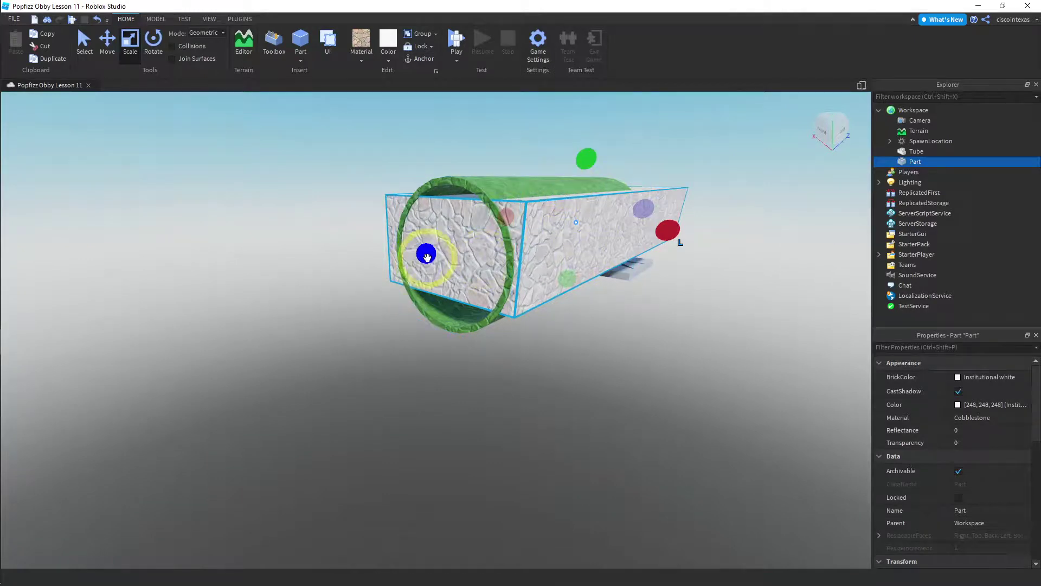
pyautogui.moveTo(427, 255); pyautogui.dragTo(419, 256)
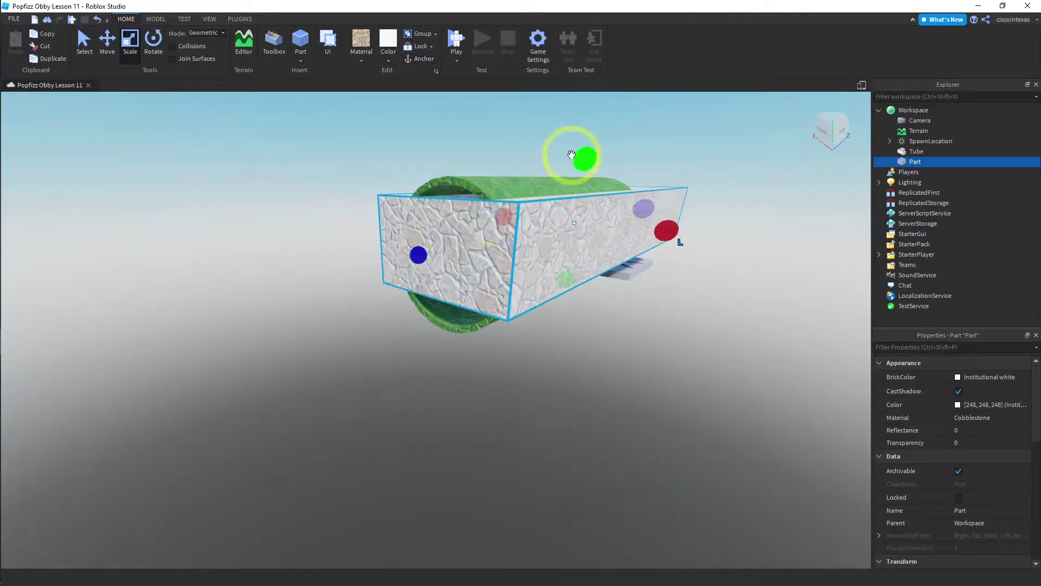
pyautogui.click(107, 42)
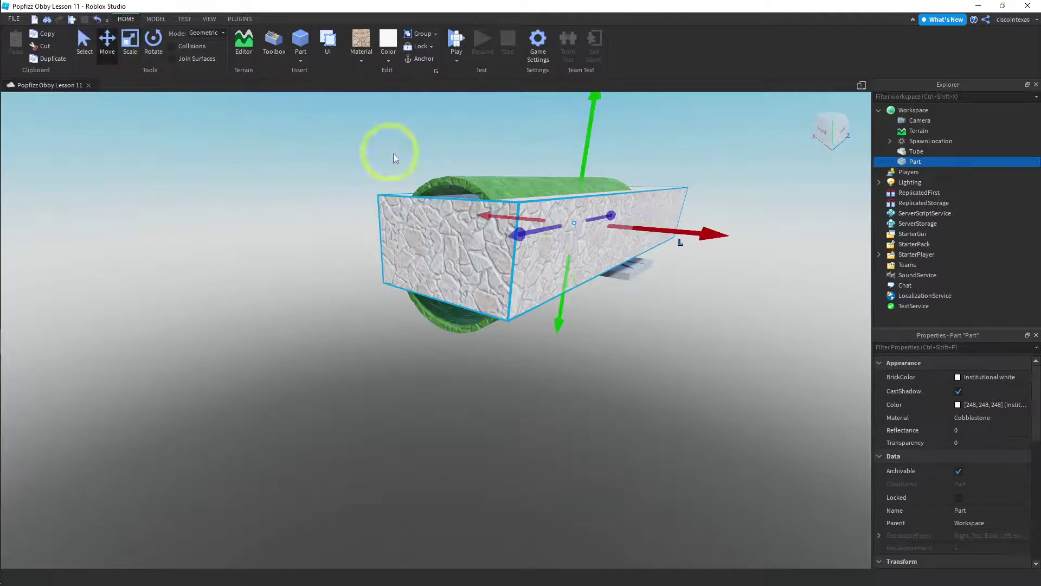
pyautogui.moveTo(585, 160); pyautogui.dragTo(597, 131)
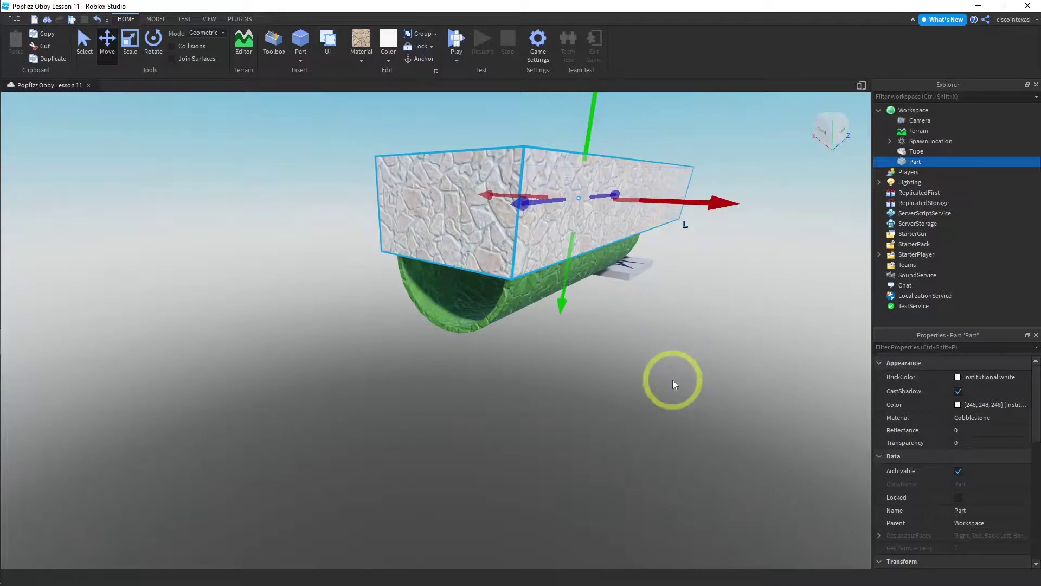
# Shorten the block at the spawn platform end so it extends only slightly past the tube's near end.
pyautogui.click(634, 366)
pyautogui.moveTo(634, 366); pyautogui.dragTo(513, 373, button='right')
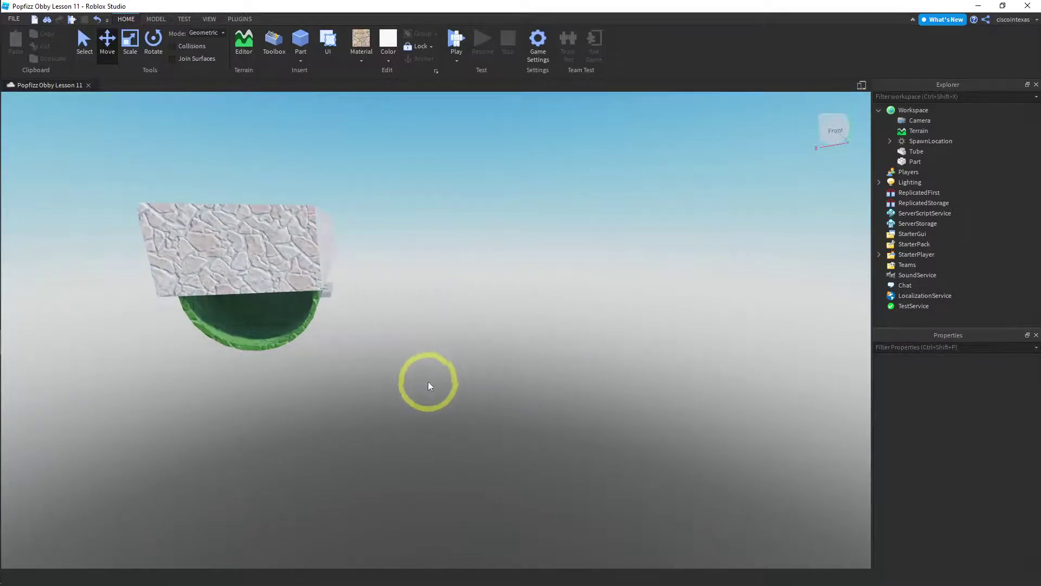
pyautogui.press('a')
pyautogui.moveTo(369, 337); pyautogui.dragTo(341, 340, button='right')
pyautogui.press('d')
pyautogui.press('d')
pyautogui.click(133, 266)
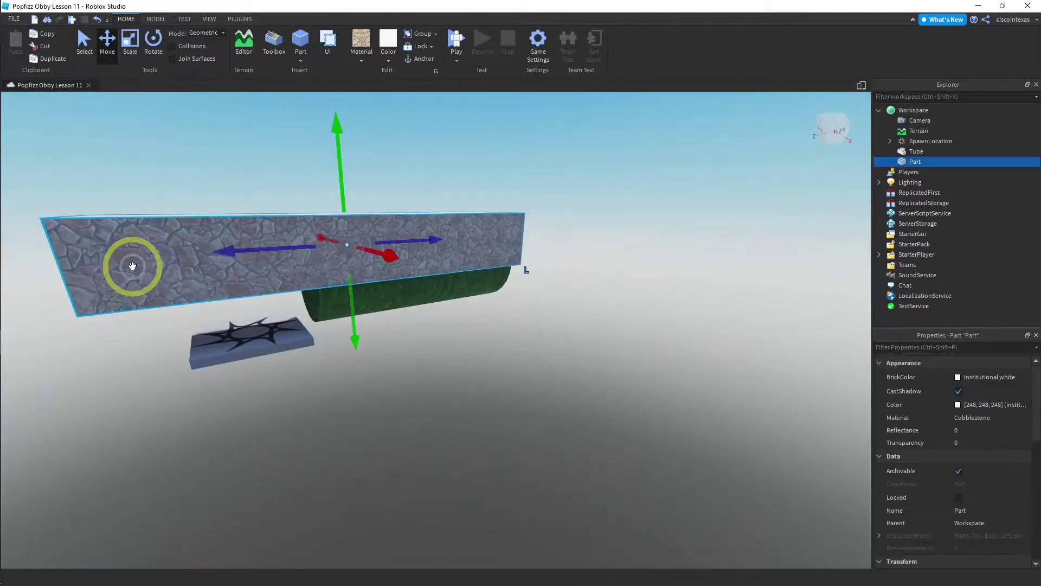
pyautogui.click(130, 52)
pyautogui.moveTo(37, 263); pyautogui.dragTo(260, 249)
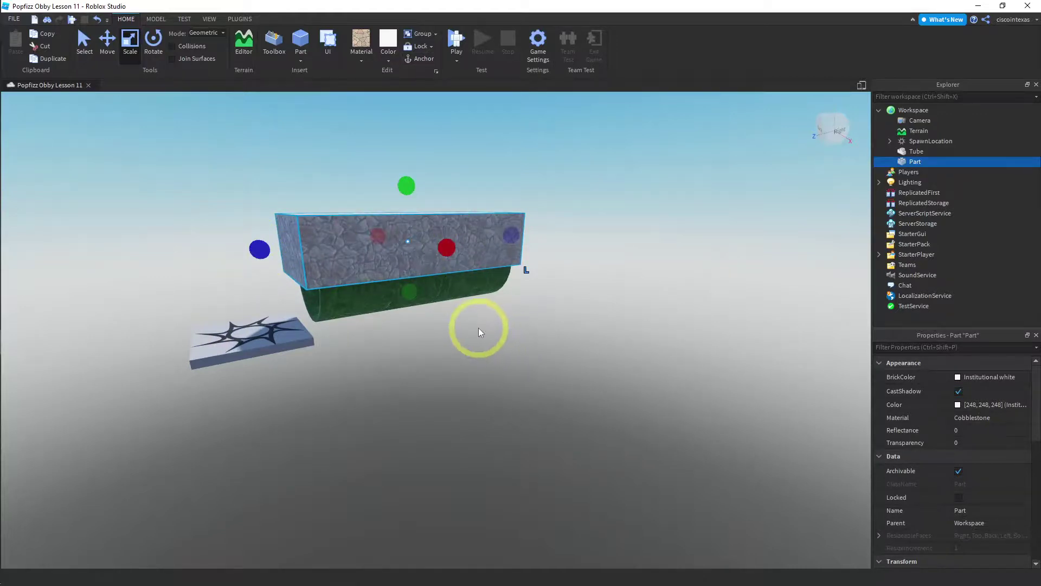
# Move the block up slightly so its underside cuts the tube at about mid-height.
pyautogui.press('e')
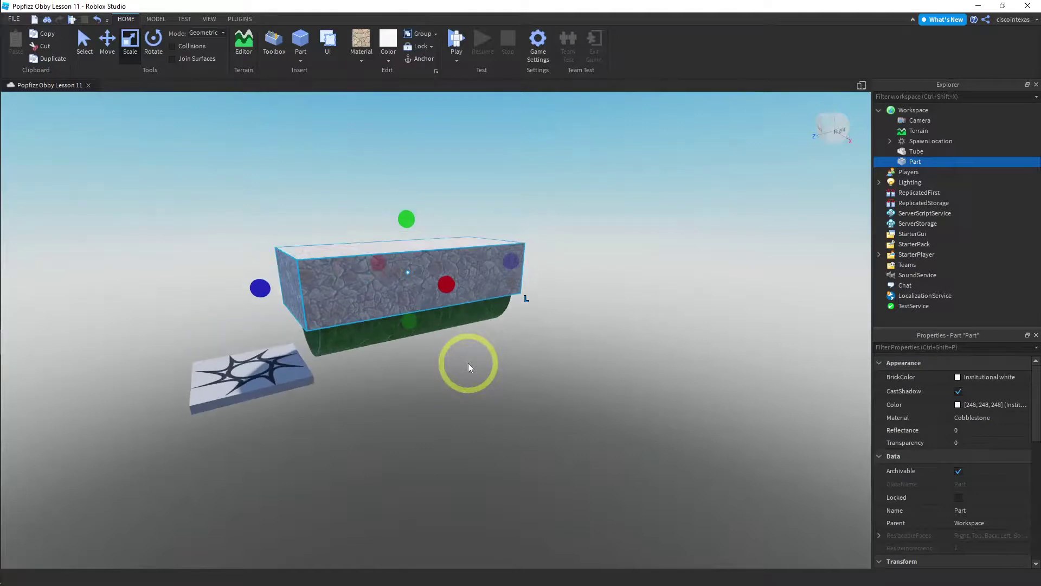
pyautogui.press('q')
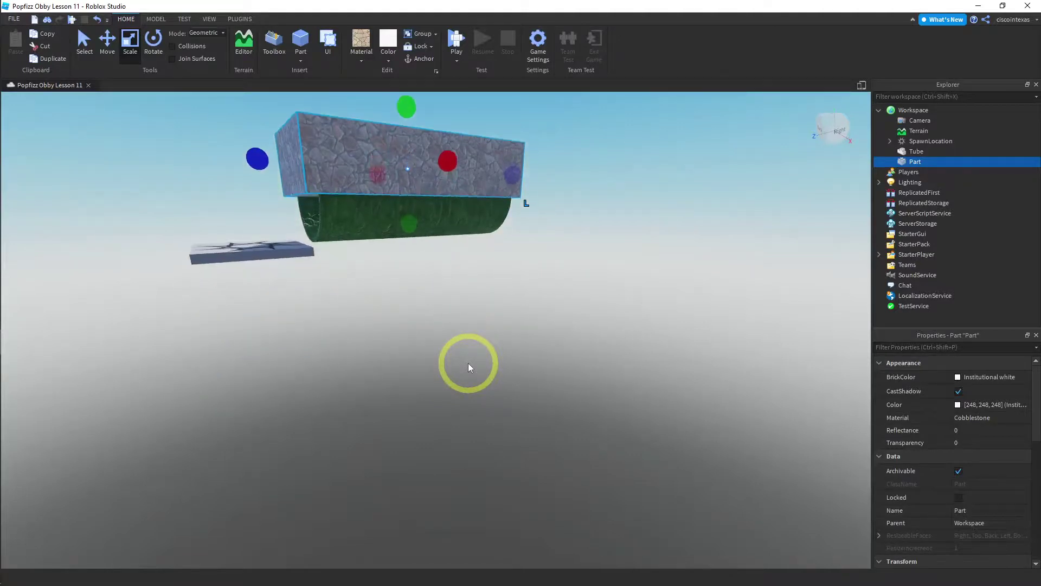
pyautogui.click(106, 41)
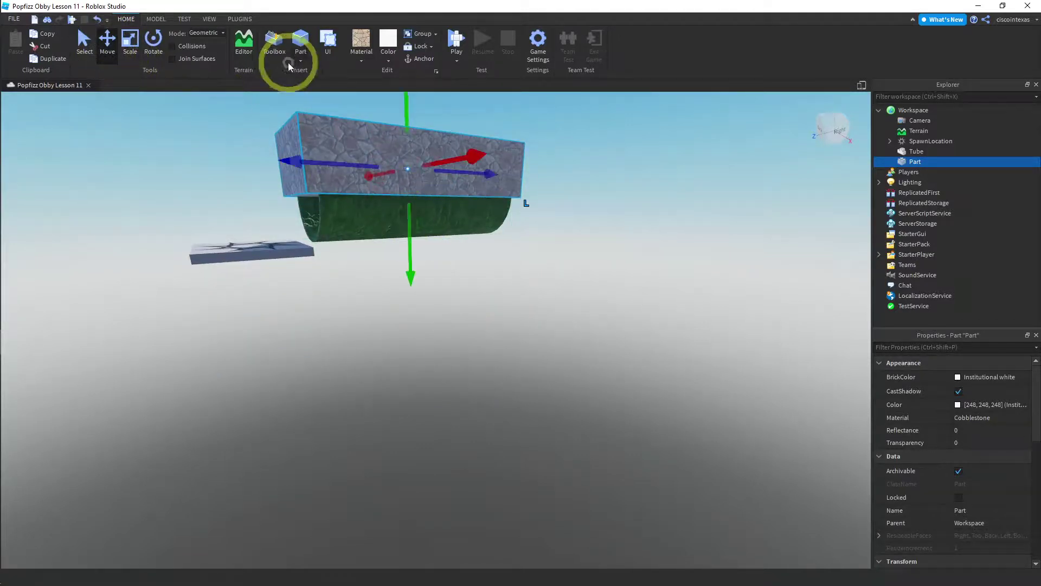
pyautogui.moveTo(404, 109); pyautogui.dragTo(405, 105)
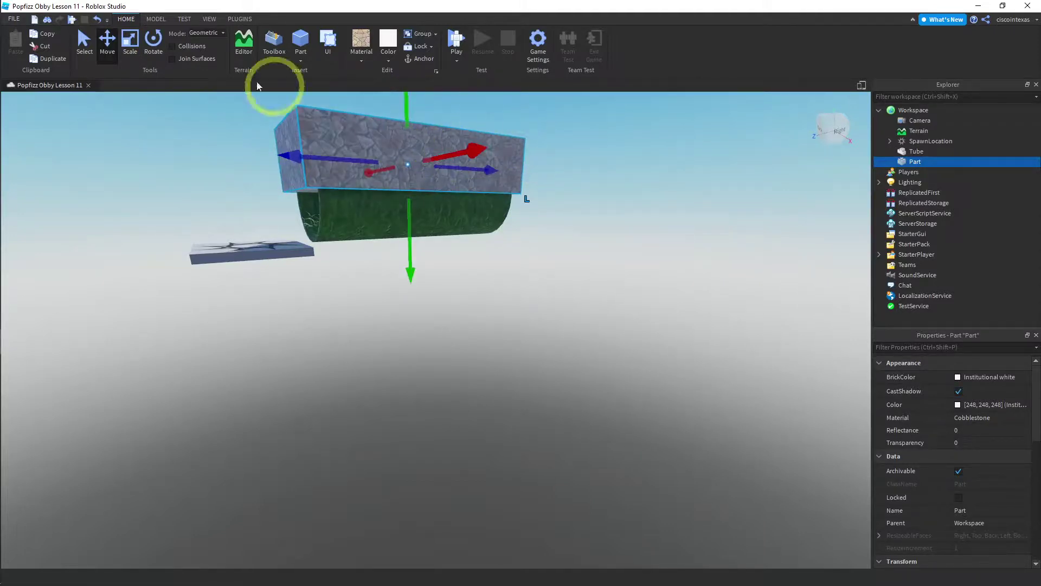
# Negate the block and union it with the tube to cut away the upper half, leaving a half-pipe.
pyautogui.click(158, 21)
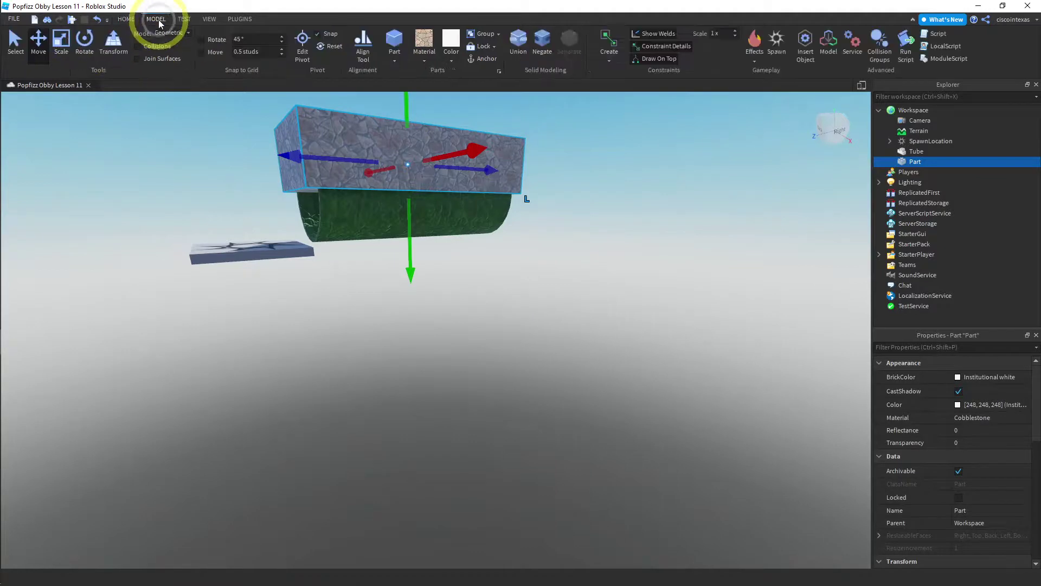
pyautogui.click(544, 43)
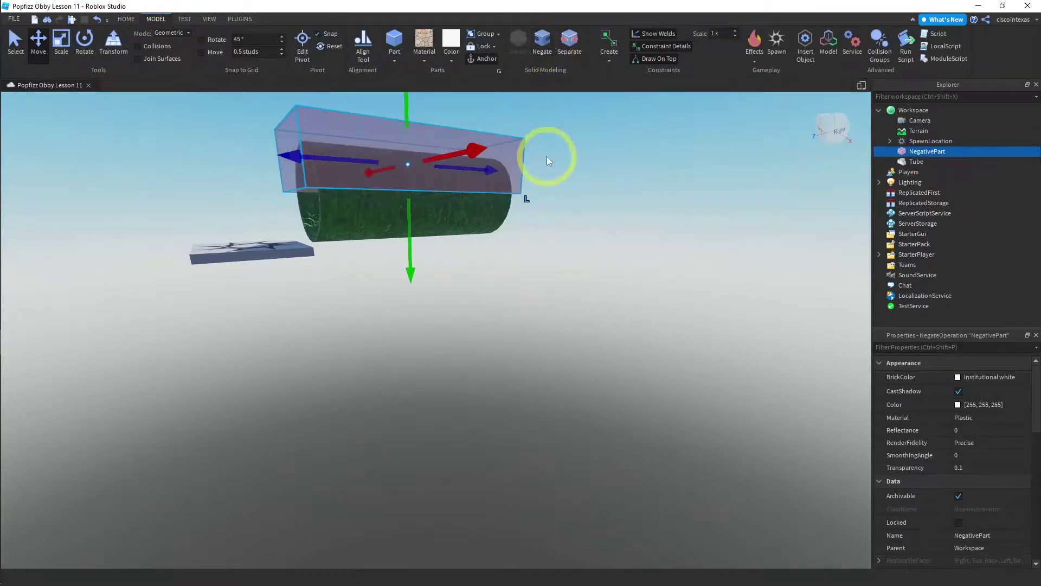
pyautogui.moveTo(569, 120); pyautogui.dragTo(330, 294)
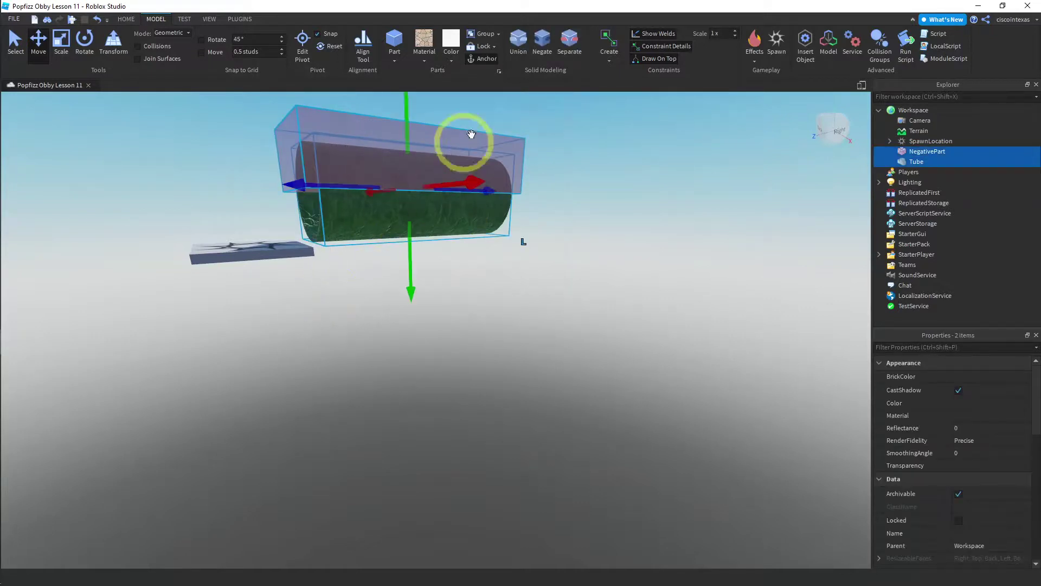
pyautogui.click(517, 42)
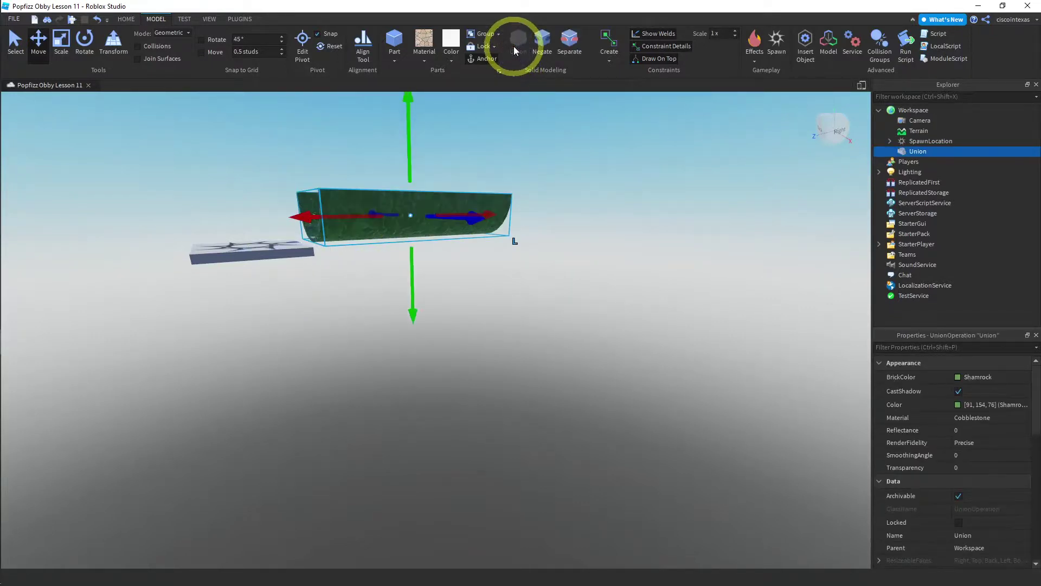
# Examine the open half-pipe from above along its length, deselect it, and start a play test.
pyautogui.moveTo(492, 153); pyautogui.dragTo(493, 145, button='right')
pyautogui.press('q')
pyautogui.press('e')
pyautogui.press('e')
pyautogui.press('d')
pyautogui.moveTo(345, 197); pyautogui.dragTo(564, 262, button='right')
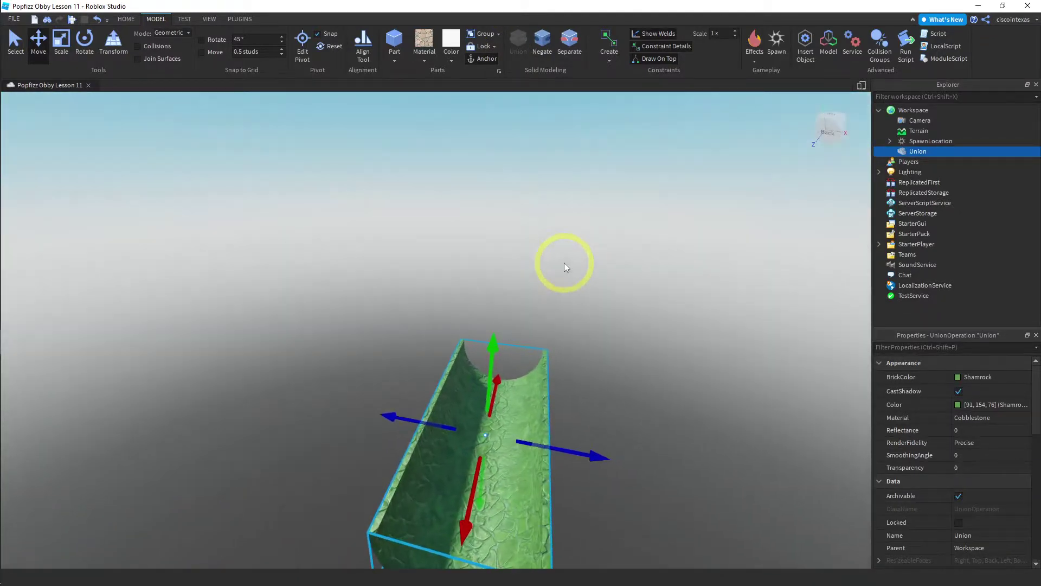
pyautogui.click(564, 262)
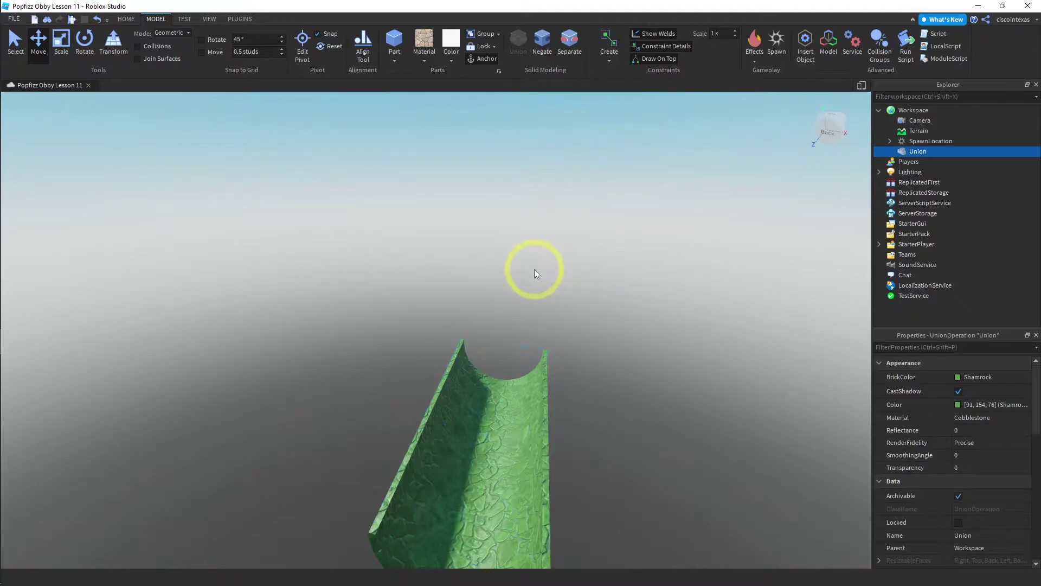
pyautogui.click(72, 20)
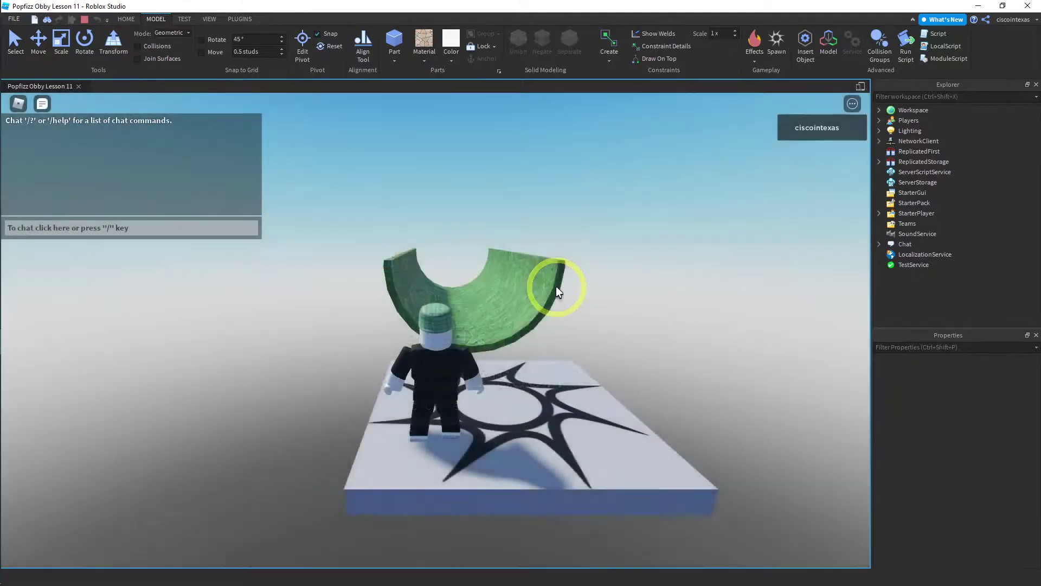
# Walk the character from the spawn platform through the half-pipe and back to the platform, and end the play test.
pyautogui.press('w')
pyautogui.moveTo(557, 288); pyautogui.dragTo(556, 288, button='right')
pyautogui.press('w')
pyautogui.press('Left')
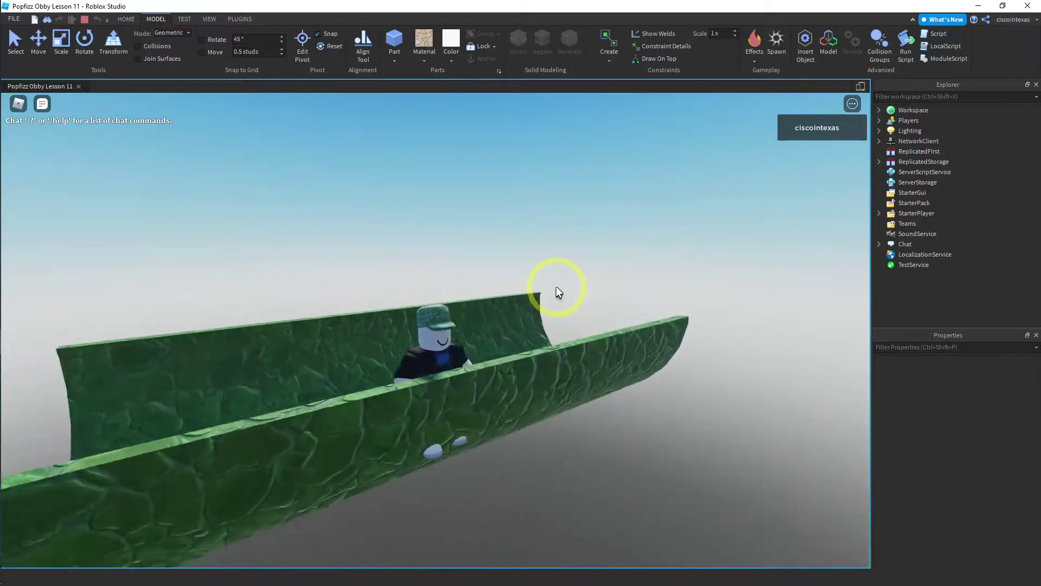
pyautogui.press('w')
pyautogui.press('w')
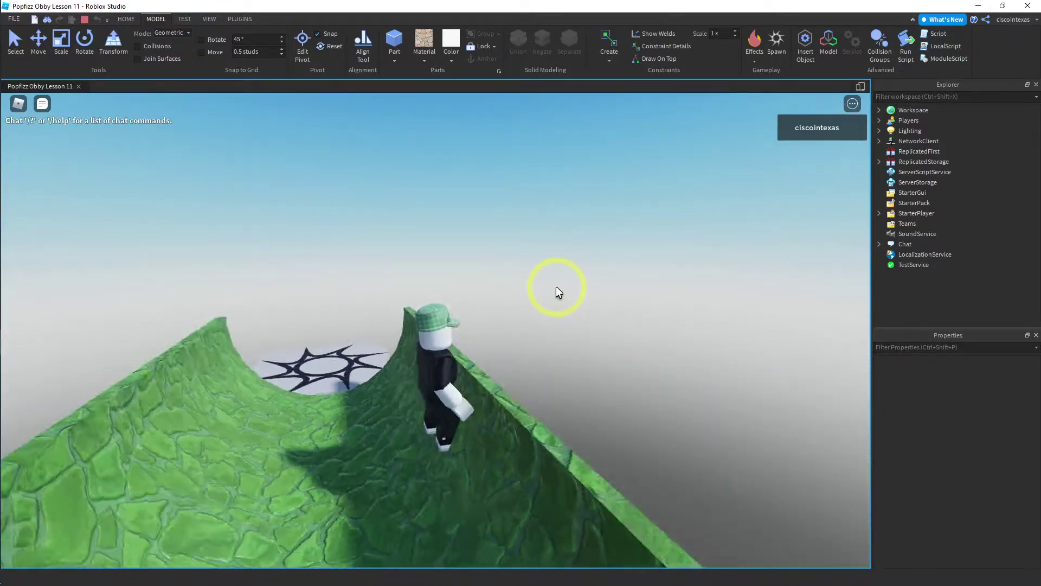
pyautogui.press('w')
pyautogui.press('Right')
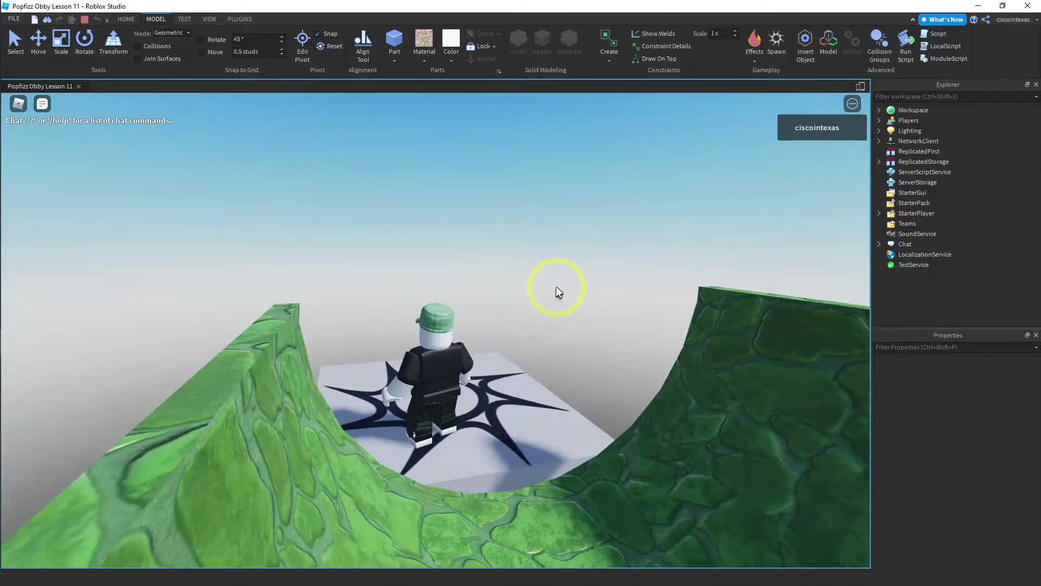
pyautogui.click(84, 20)
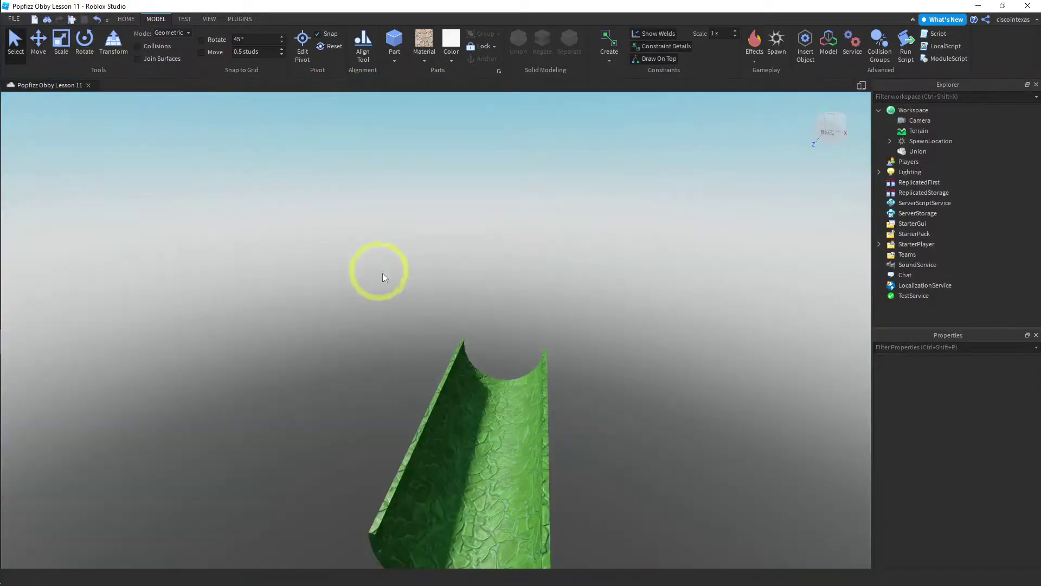
pyautogui.click(530, 409)
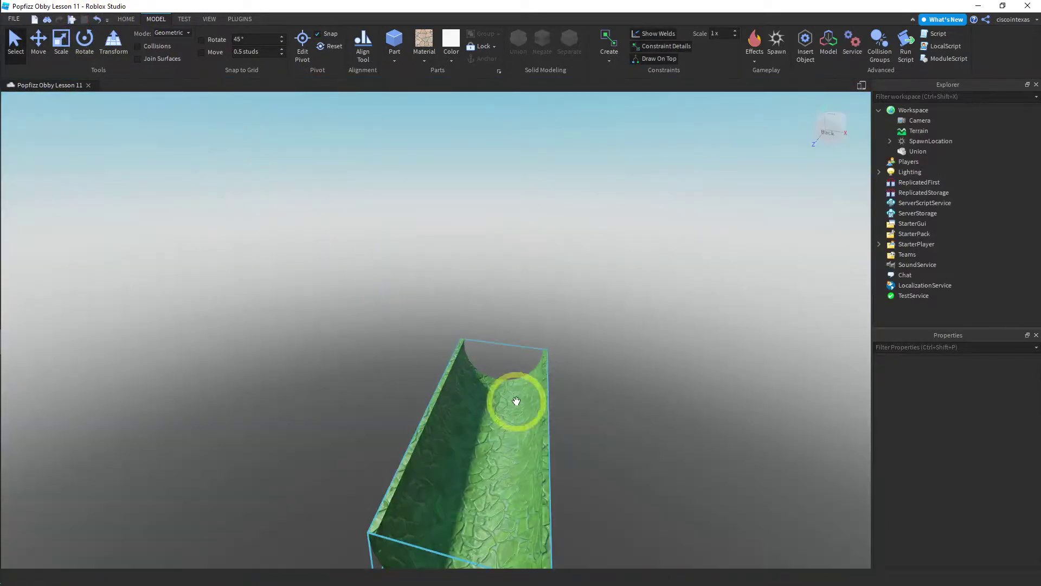
pyautogui.click(604, 507)
pyautogui.press('q')
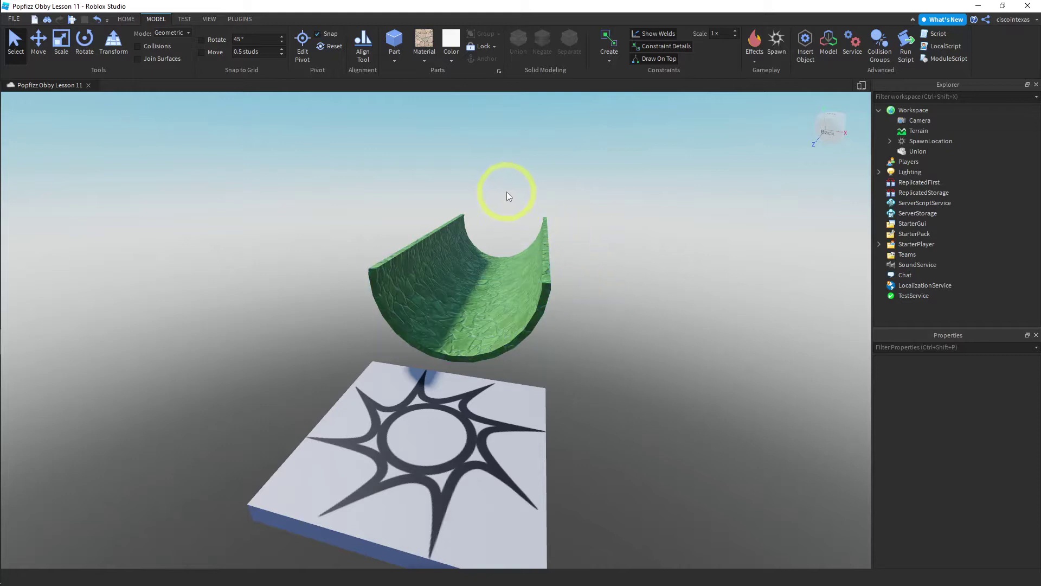
pyautogui.click(480, 296)
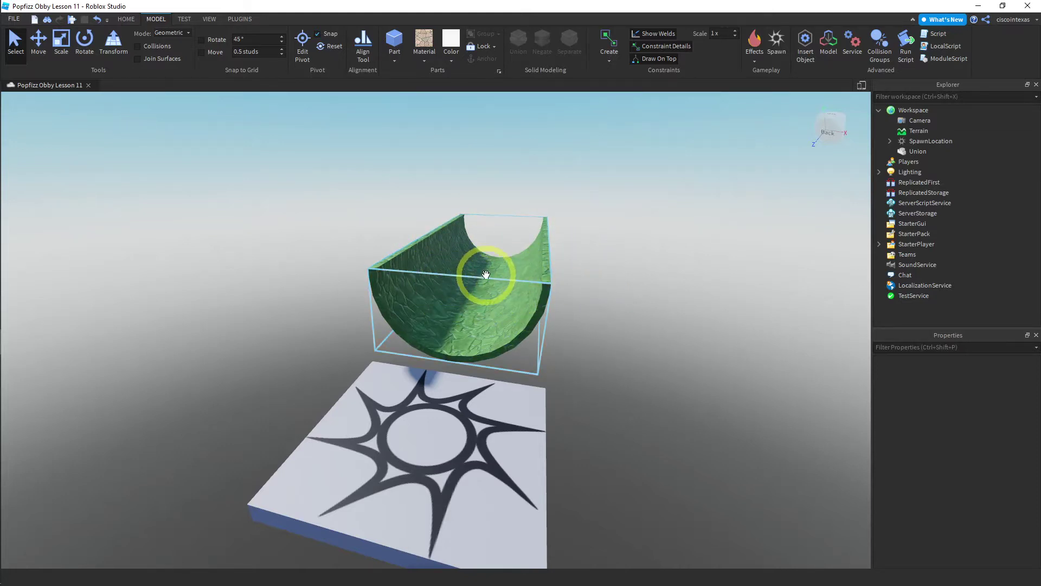
pyautogui.click(610, 237)
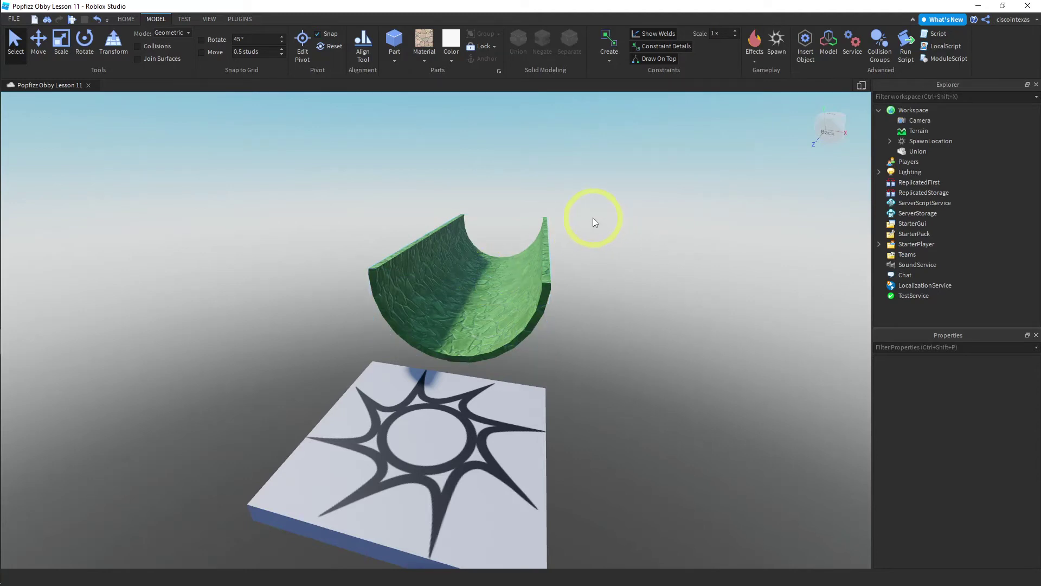